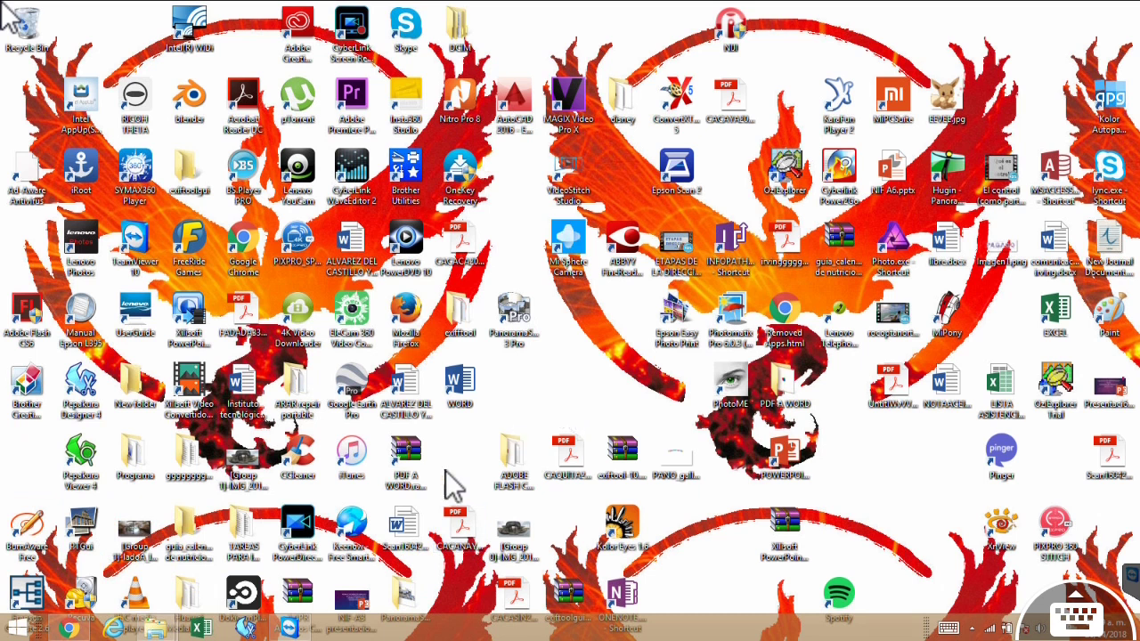
Step: Restore the Chrome window showing the Facebook 3D boat-sphere post
left_click(87, 628)
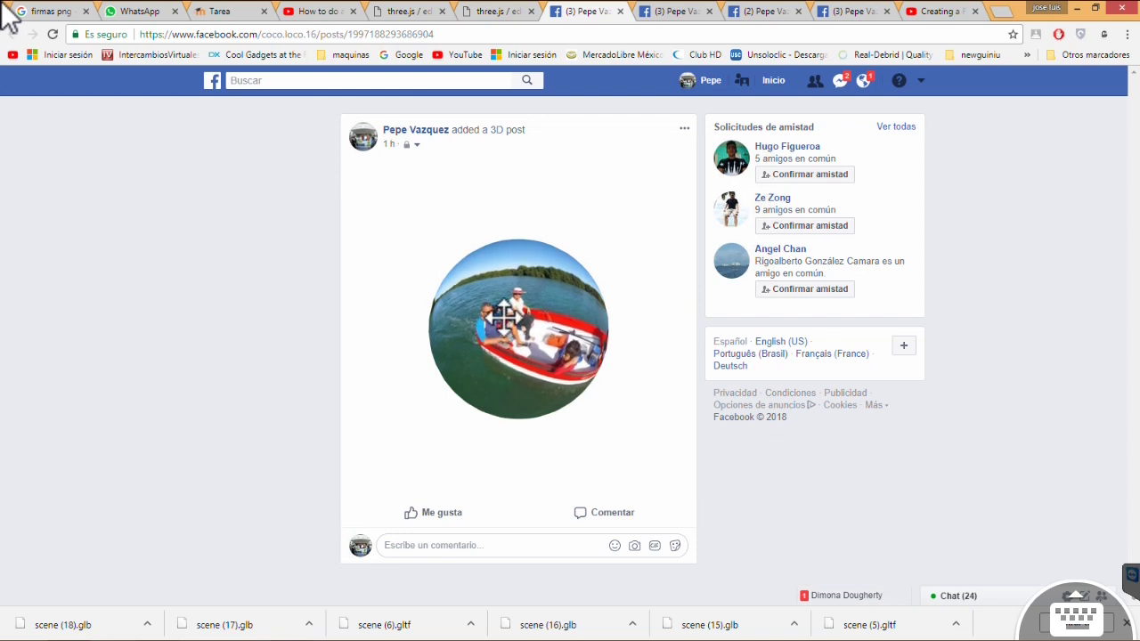
Step: Rotate the boat panorama to show the passengers, then return to the three.js editor
mouse_move(504, 316)
left_mouse_down()
mouse_move(514, 382)
mouse_move(511, 366)
mouse_move(537, 347)
mouse_move(505, 333)
mouse_move(586, 330)
mouse_move(497, 341)
mouse_move(555, 348)
mouse_move(538, 273)
mouse_move(458, 354)
mouse_move(565, 344)
mouse_move(481, 338)
left_mouse_up()
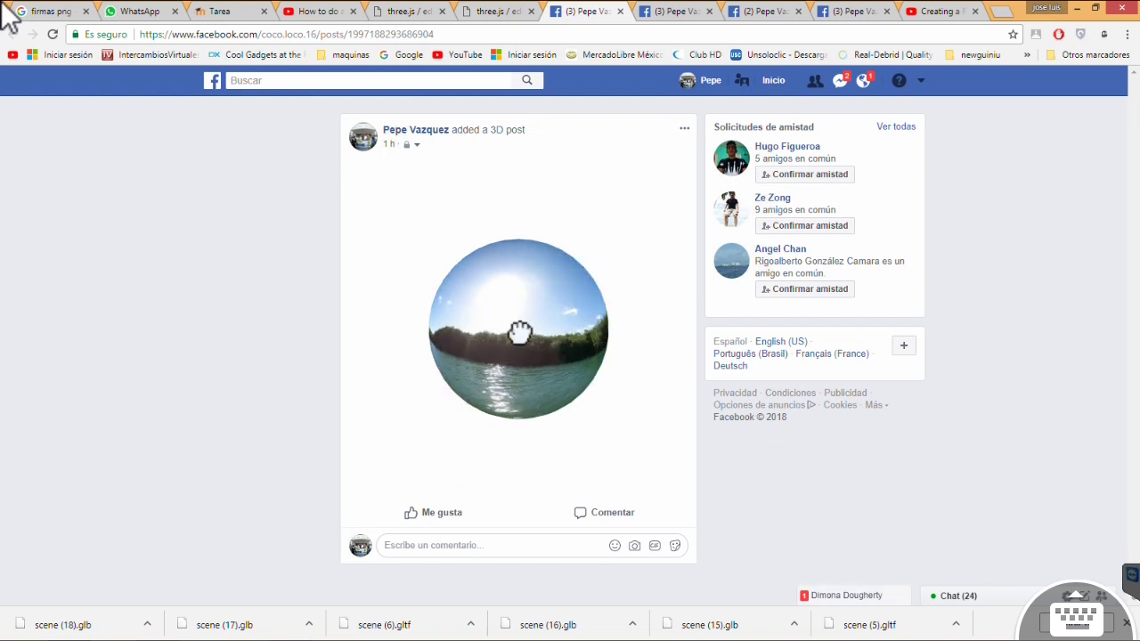
mouse_move(517, 331)
left_mouse_down()
mouse_move(583, 359)
mouse_move(520, 338)
mouse_move(529, 324)
mouse_move(510, 348)
mouse_move(524, 348)
left_mouse_up()
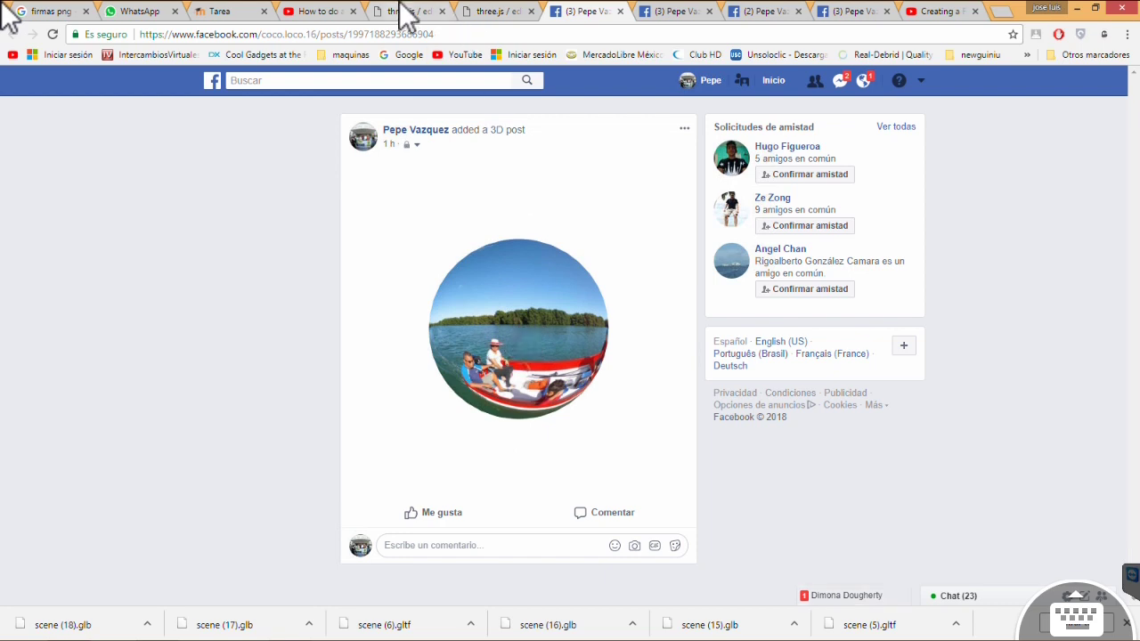
left_click(406, 16)
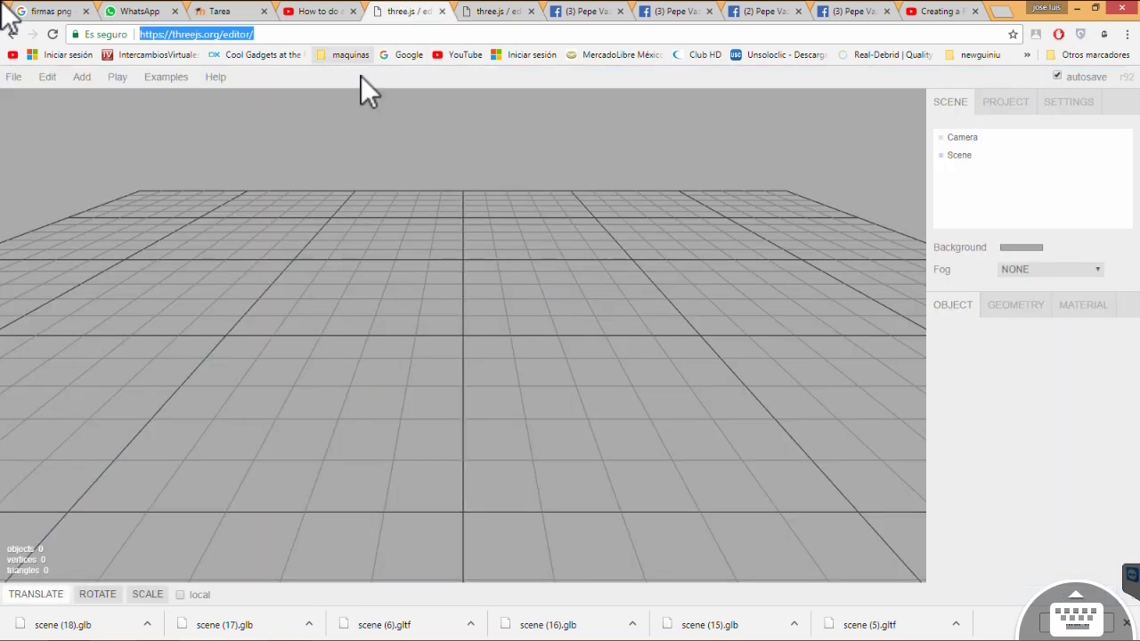
Step: Add a sphere mesh and nudge it along X to position 0.13
left_click_drag(324, 147, 321, 161)
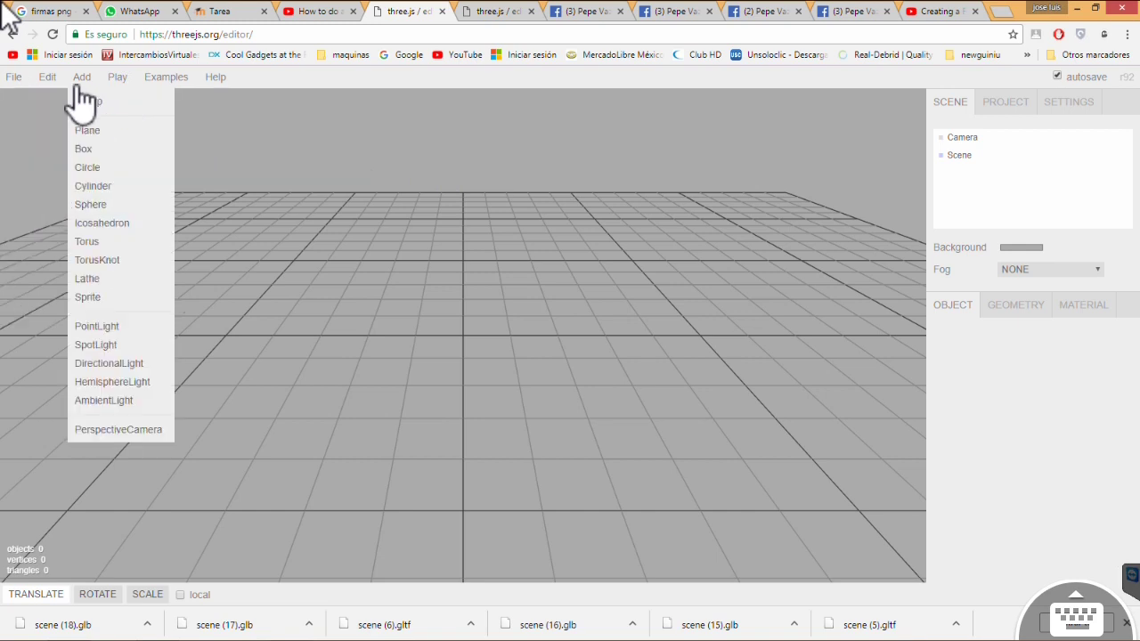
mouse_move(81, 77)
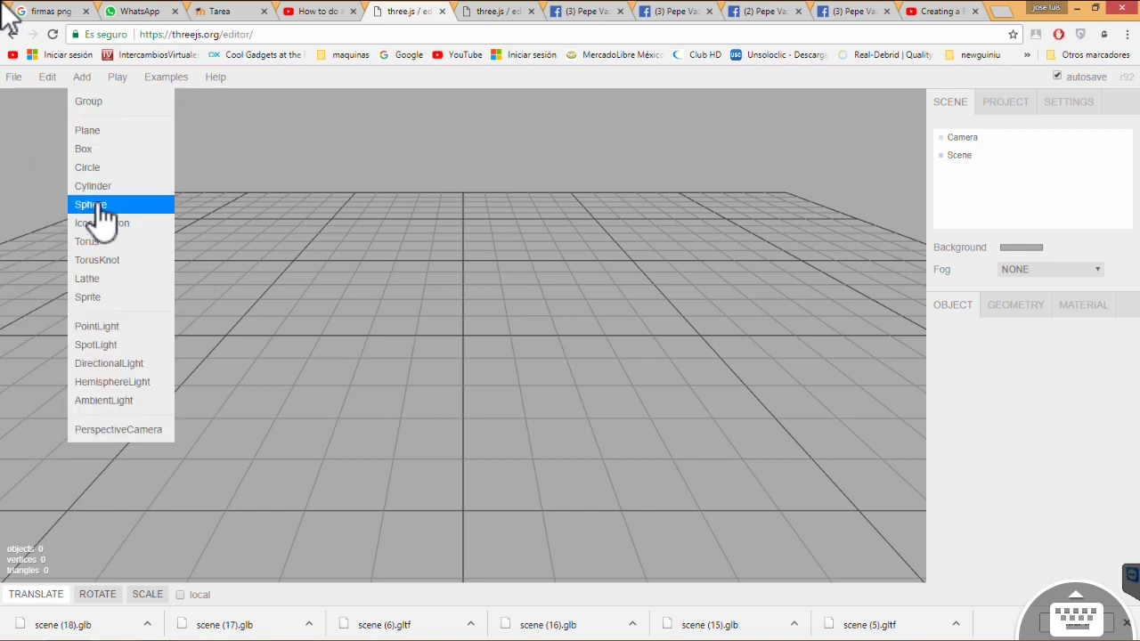
left_click(90, 205)
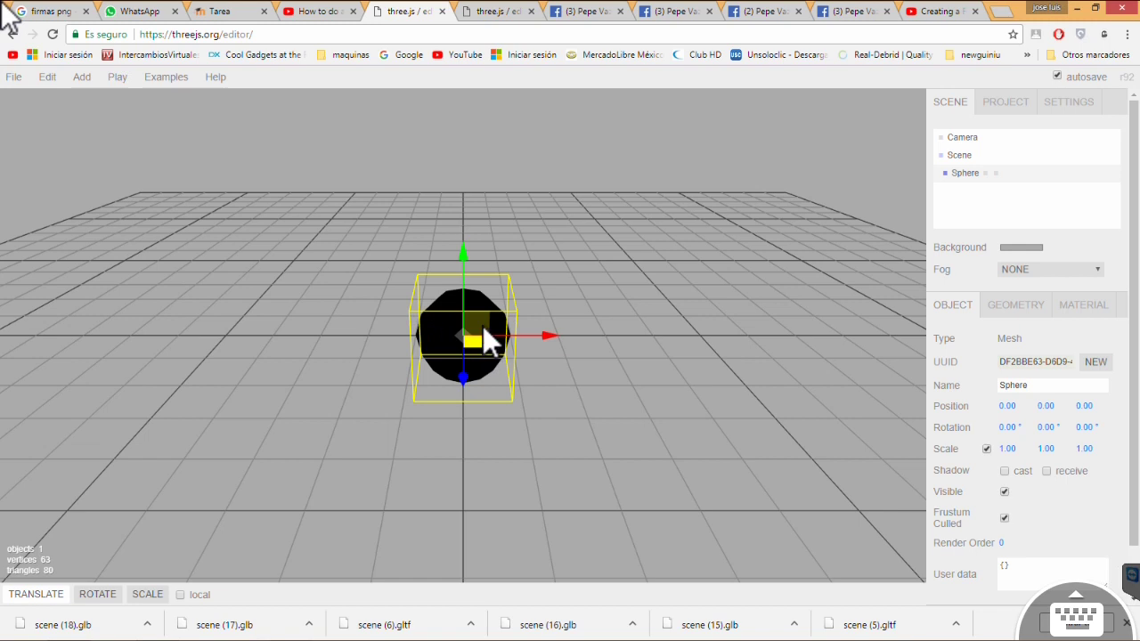
mouse_move(542, 337)
left_mouse_down()
mouse_move(588, 334)
mouse_move(539, 335)
left_mouse_up()
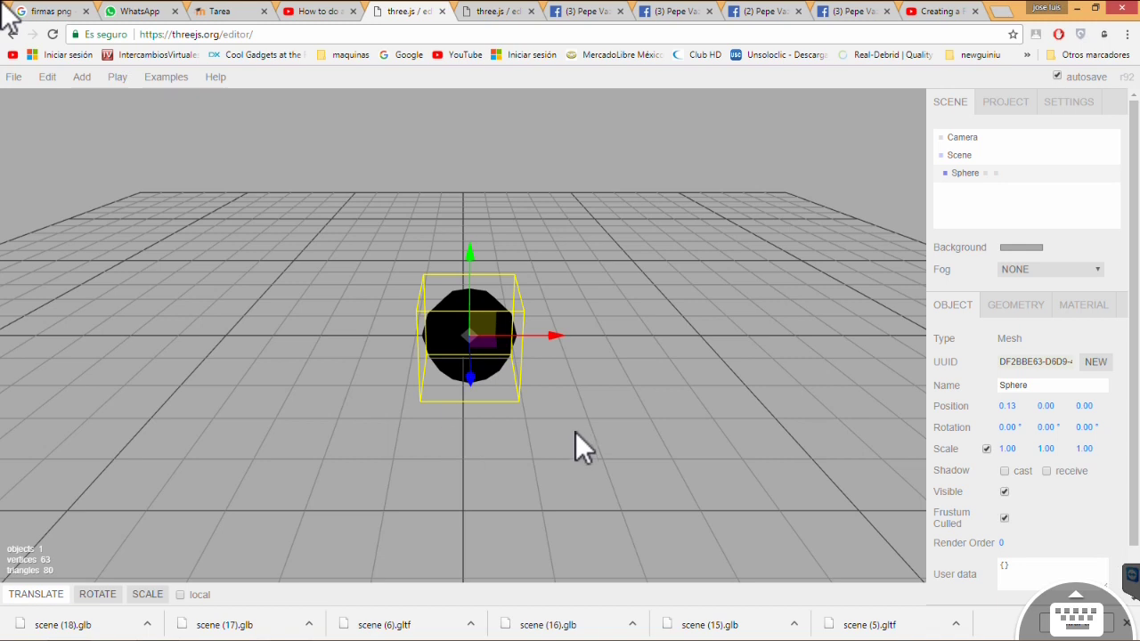
scroll(535, 365, "up", 2)
scroll(546, 377, "up", 2)
scroll(544, 321, "up", 2)
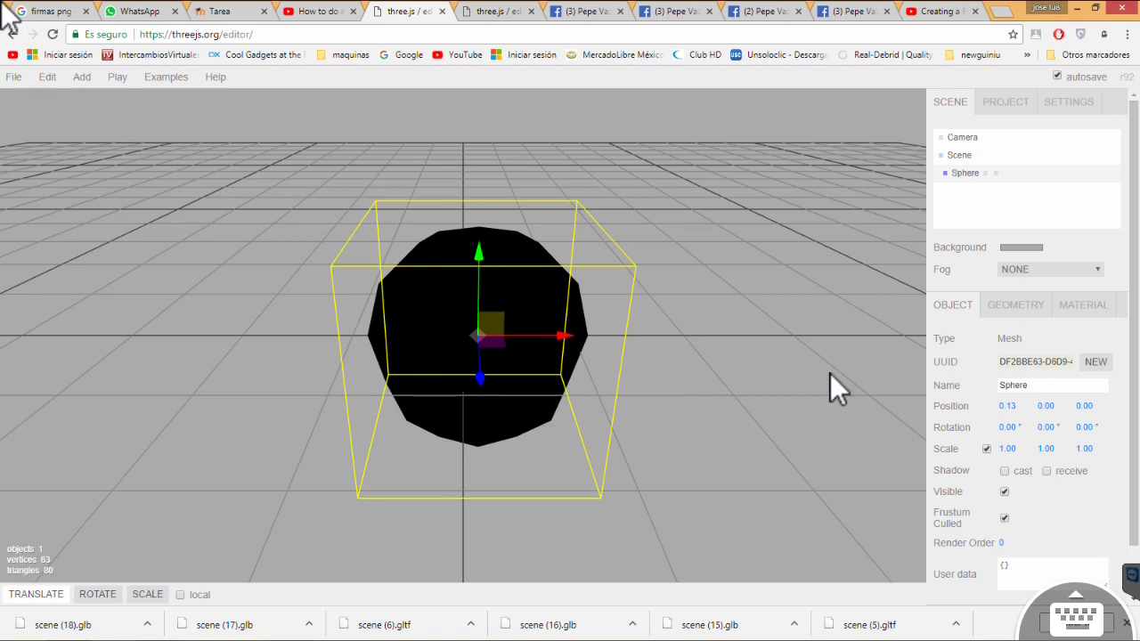
Step: Give the sphere geometry 50 width segments and 25 height segments
left_click(1008, 308)
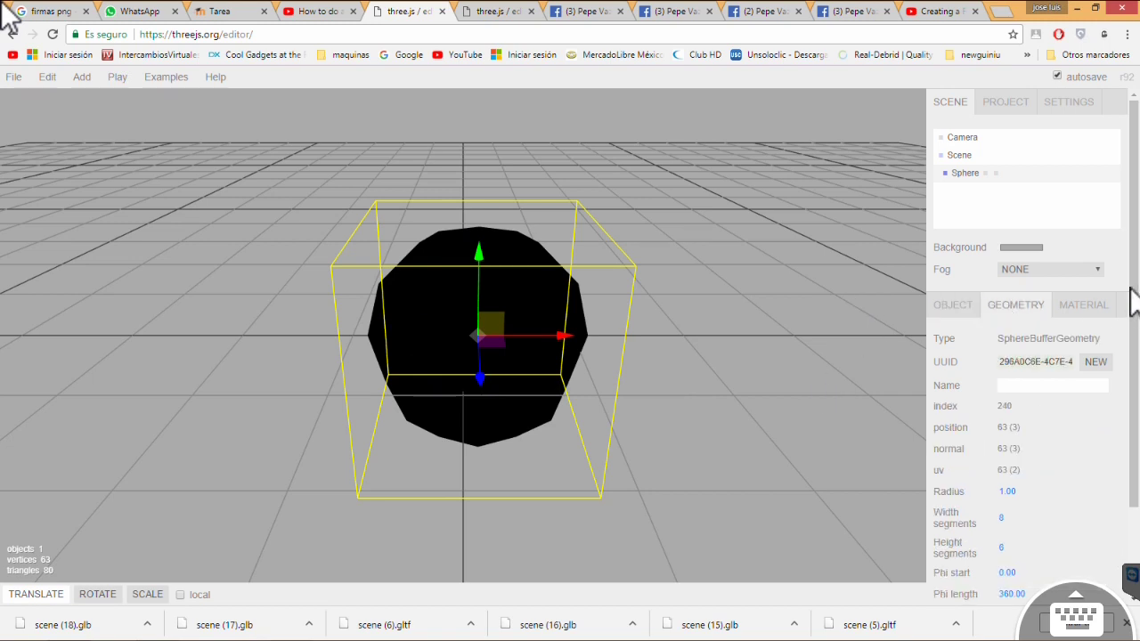
scroll(1137, 303, "down", 2)
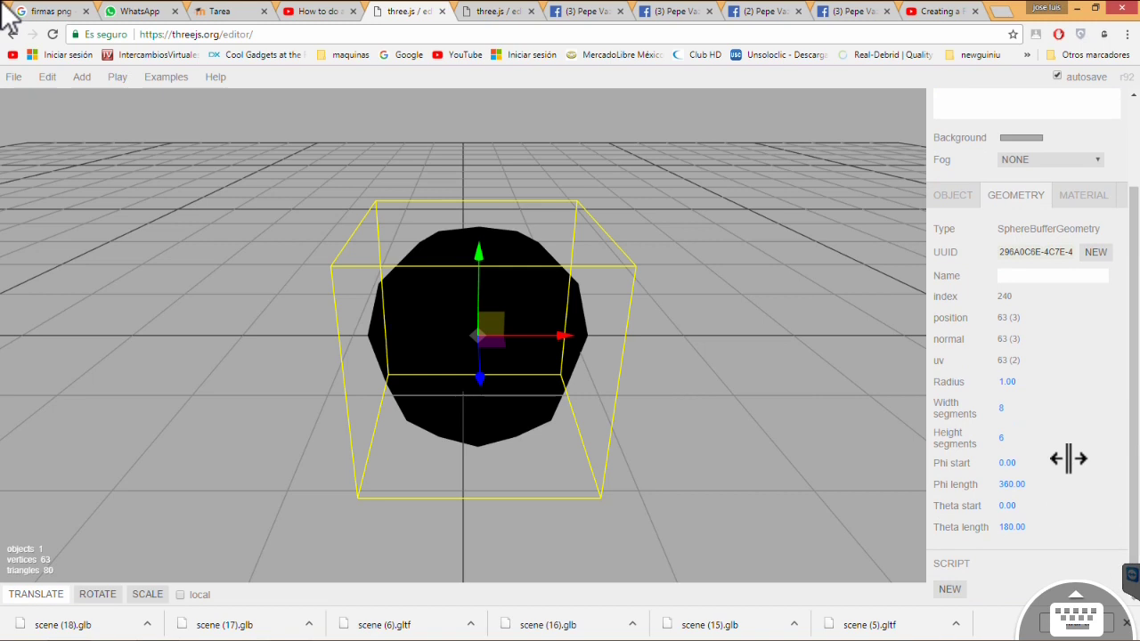
left_click(1001, 409)
type("50")
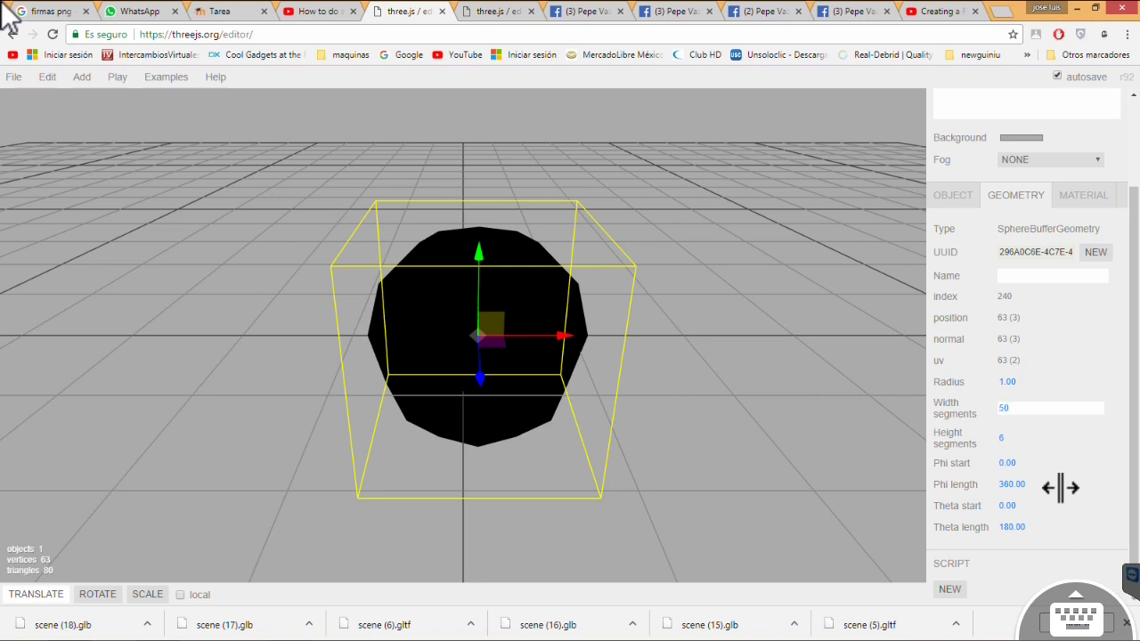
left_click(1011, 438)
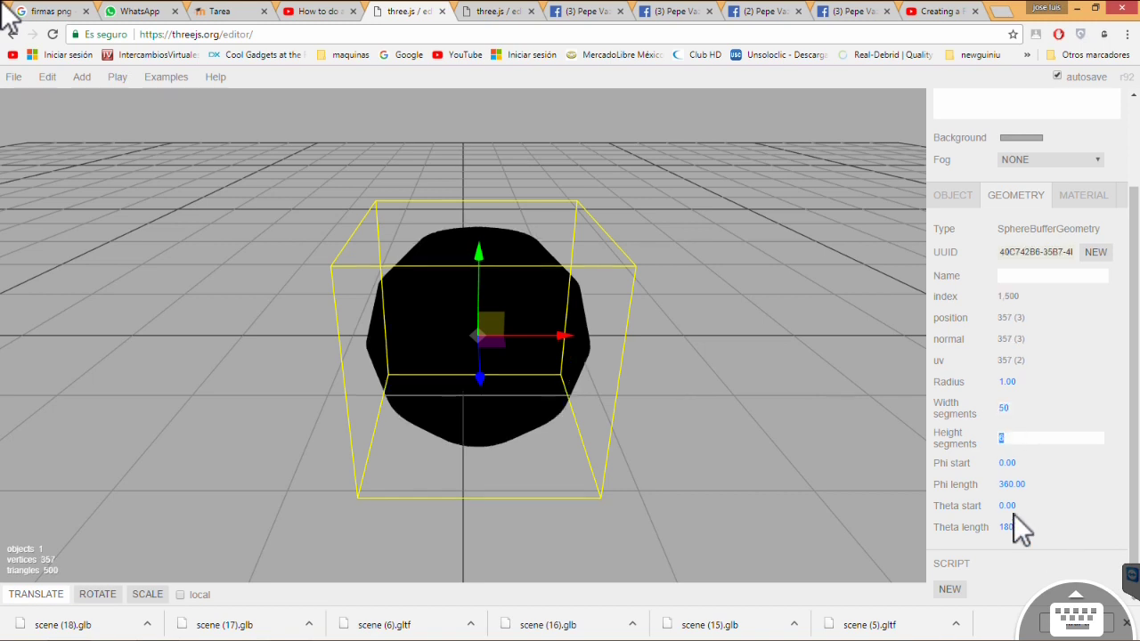
type("25")
left_click(1089, 395)
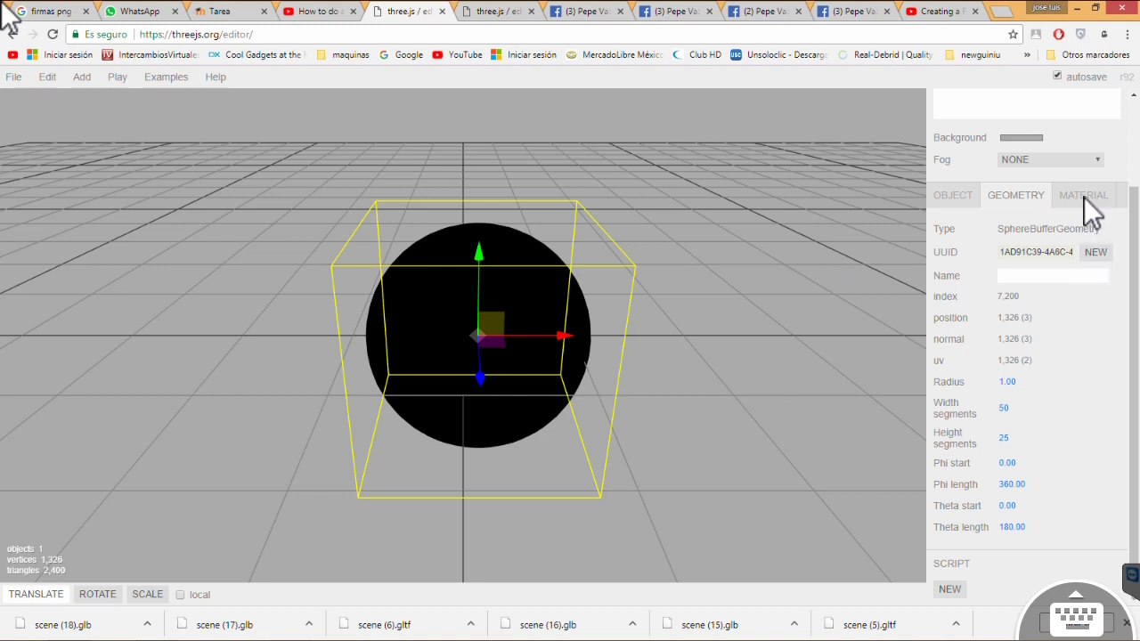
left_click(1084, 196)
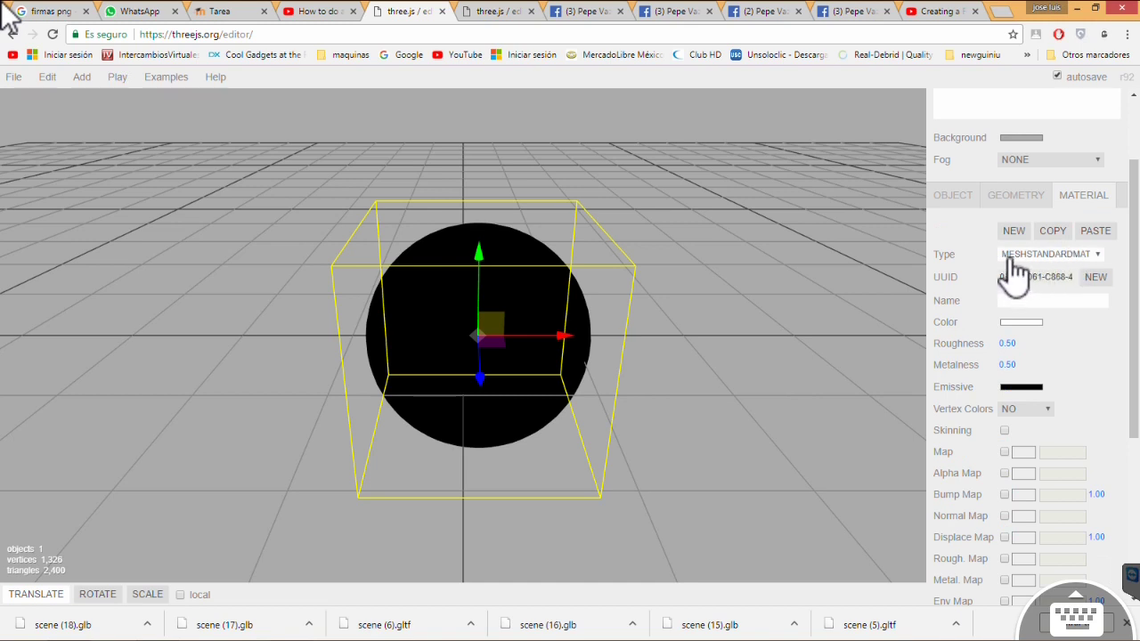
Step: Switch the sphere's material type to MeshBasicMaterial
left_click(1096, 257)
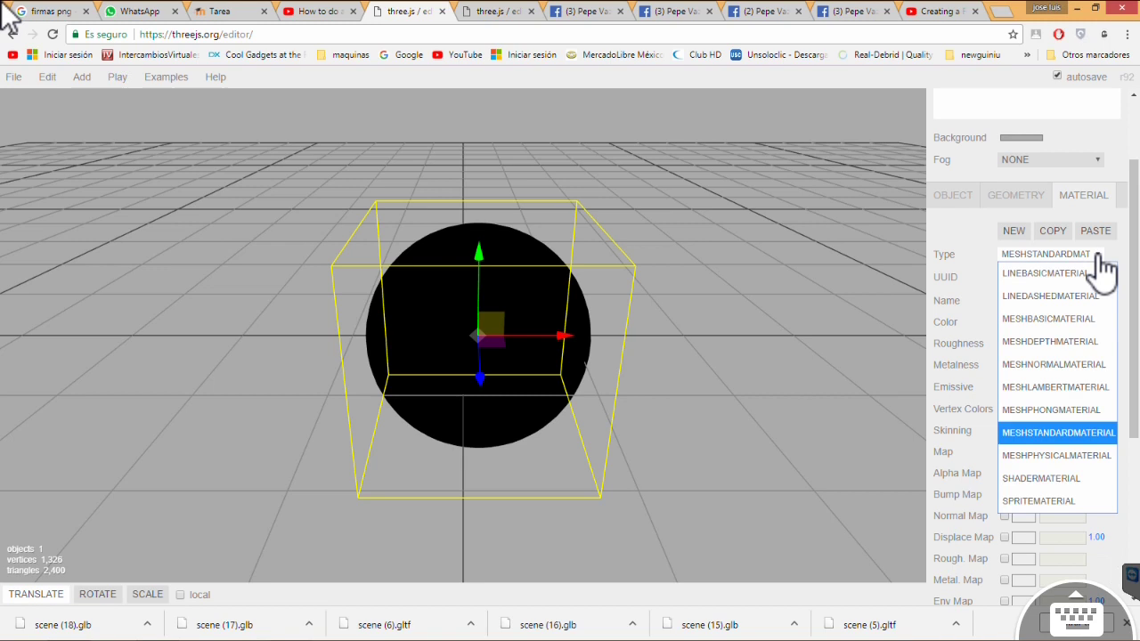
left_click(1070, 318)
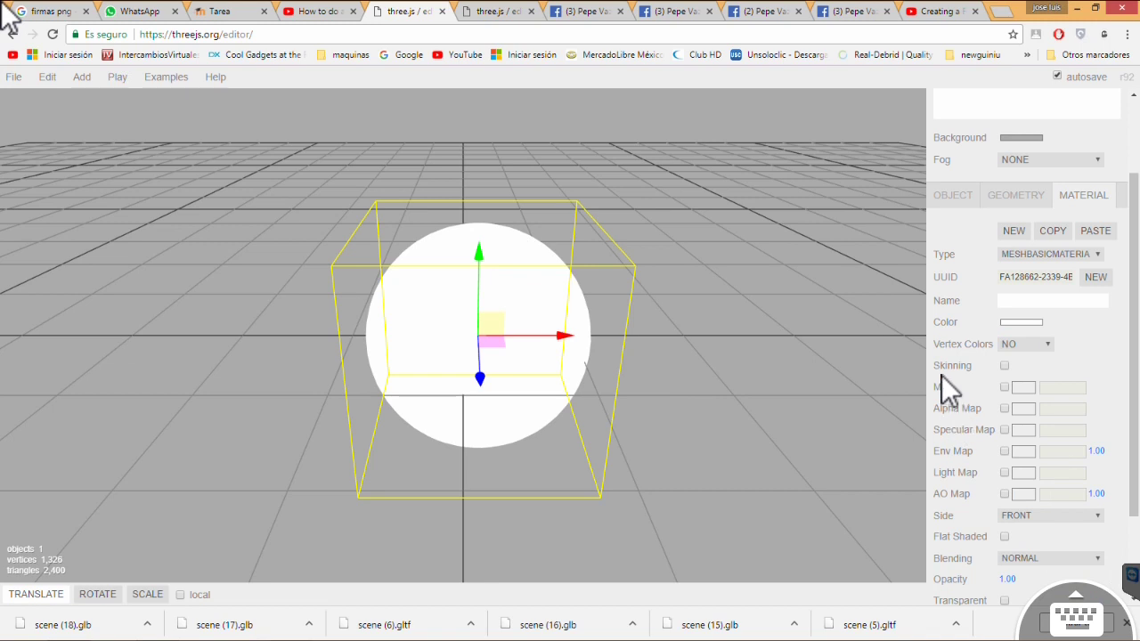
Step: Load IMG_20180424_020611.jpg from Downloads as the sphere's texture map
left_click(1027, 387)
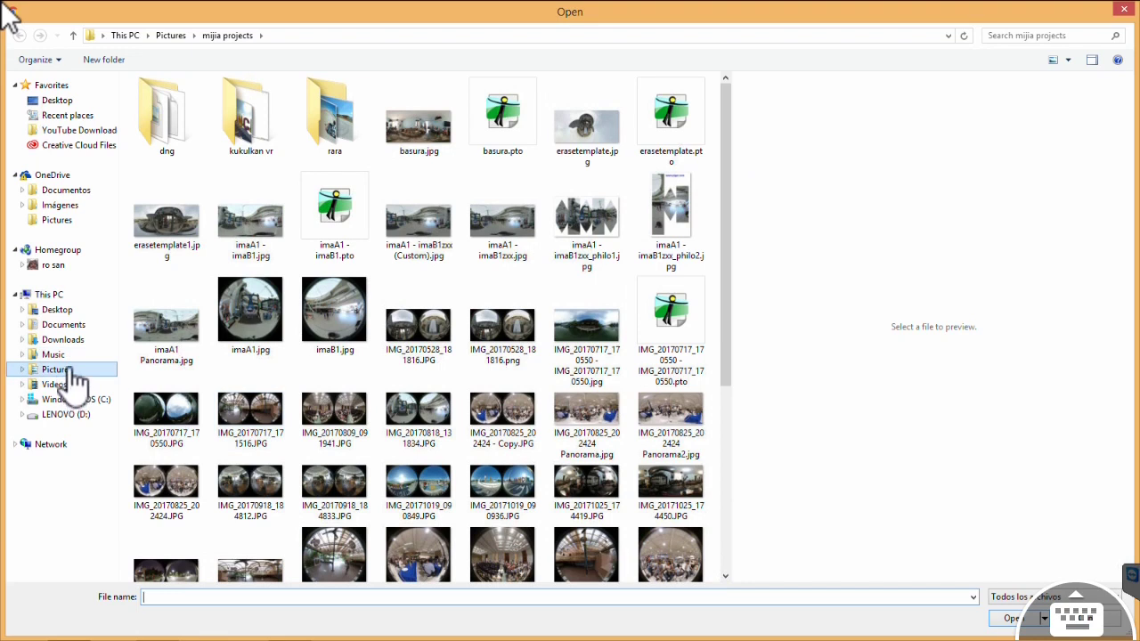
left_click(67, 340)
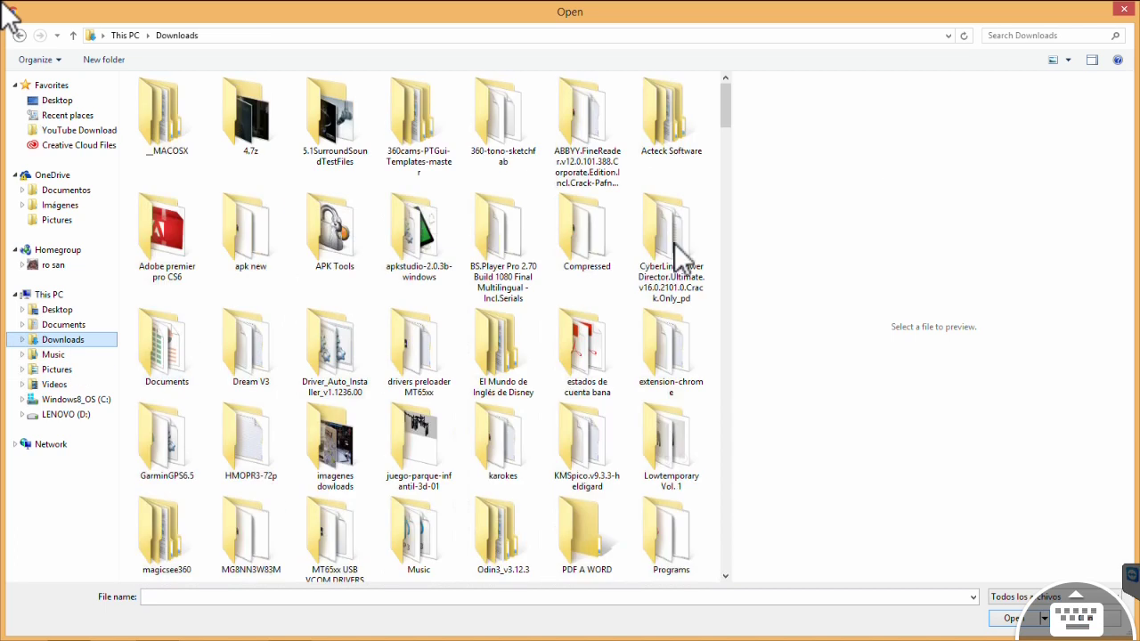
left_click(729, 144)
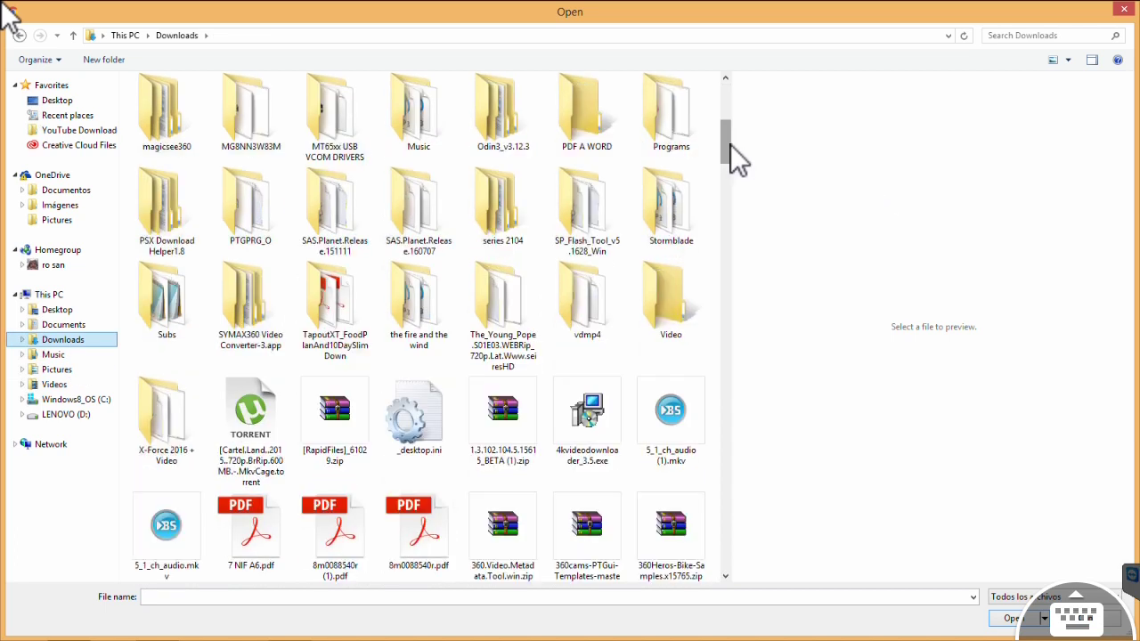
left_click_drag(731, 144, 730, 394)
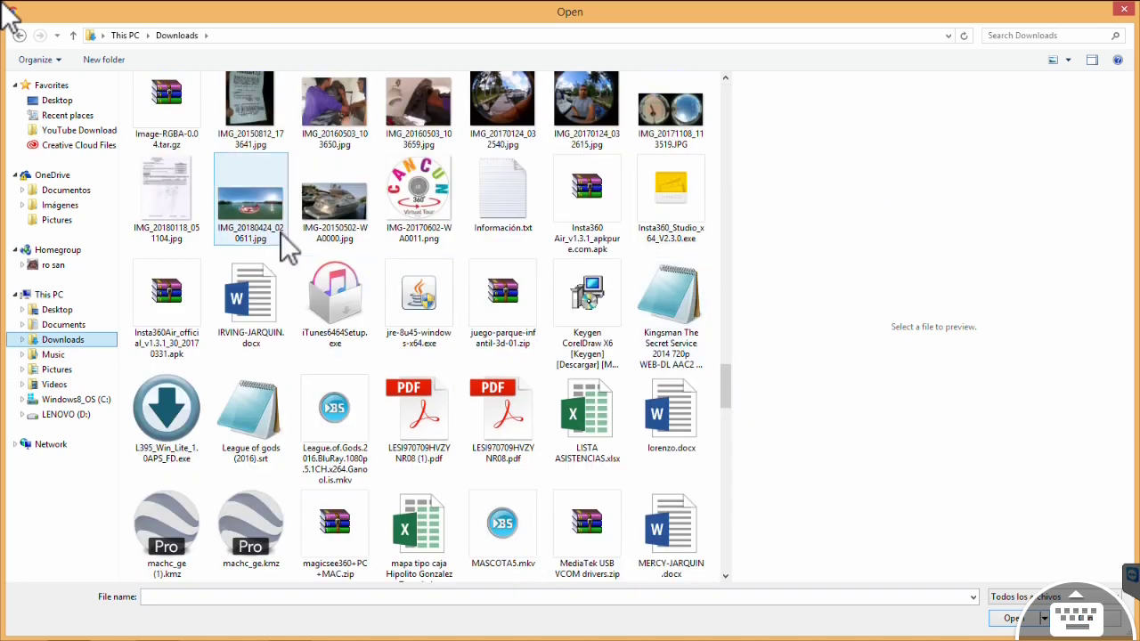
left_click(284, 238)
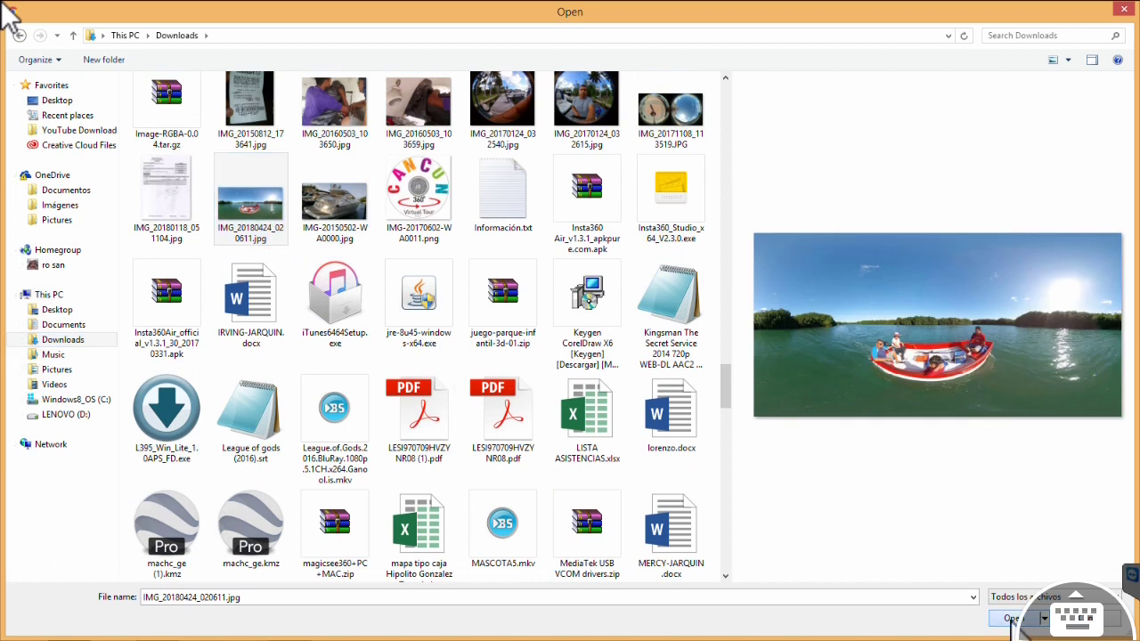
left_click(1013, 619)
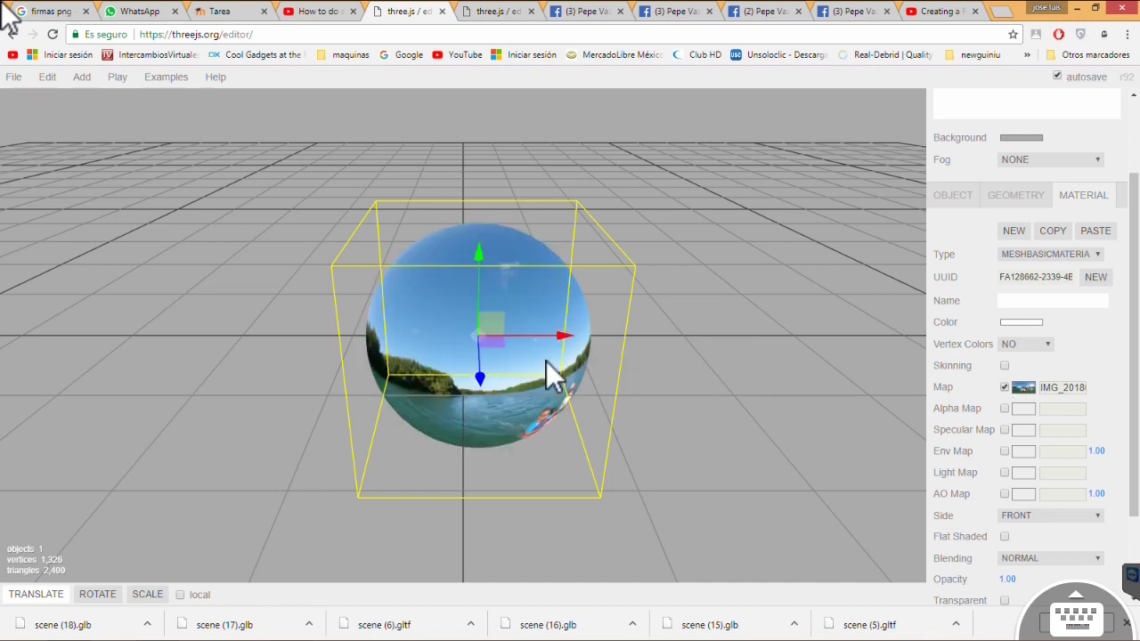
Step: Inspect the panorama-wrapped sphere and export the scene as scene (19).glb
mouse_move(563, 373)
left_mouse_down()
mouse_move(470, 373)
mouse_move(332, 311)
mouse_move(599, 318)
mouse_move(421, 318)
mouse_move(415, 334)
left_mouse_up()
mouse_move(15, 76)
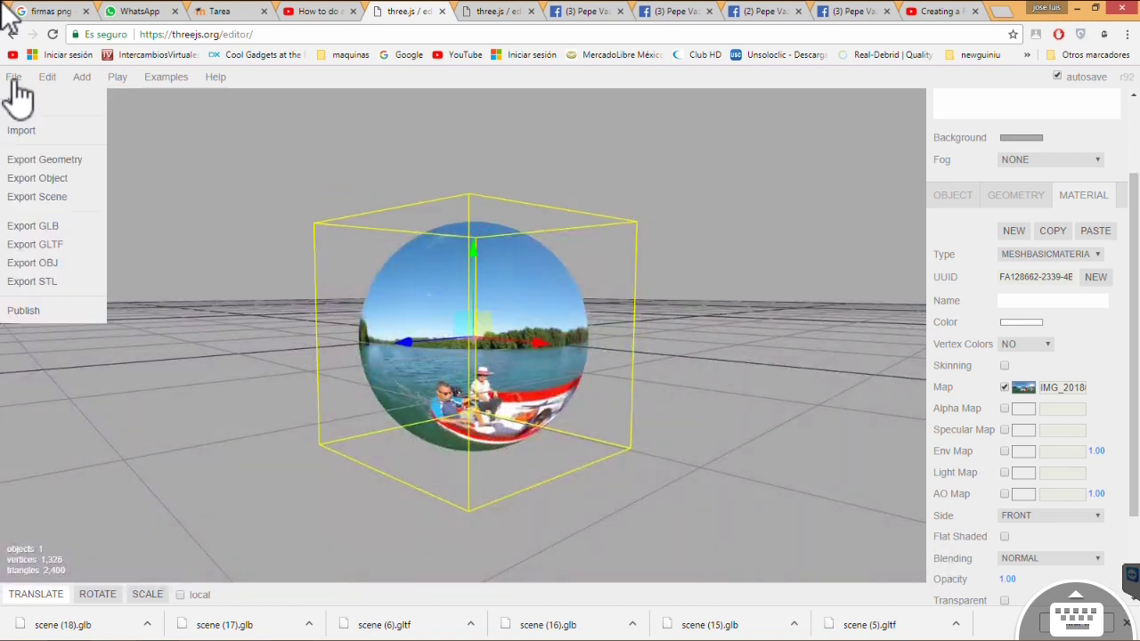
left_click(54, 228)
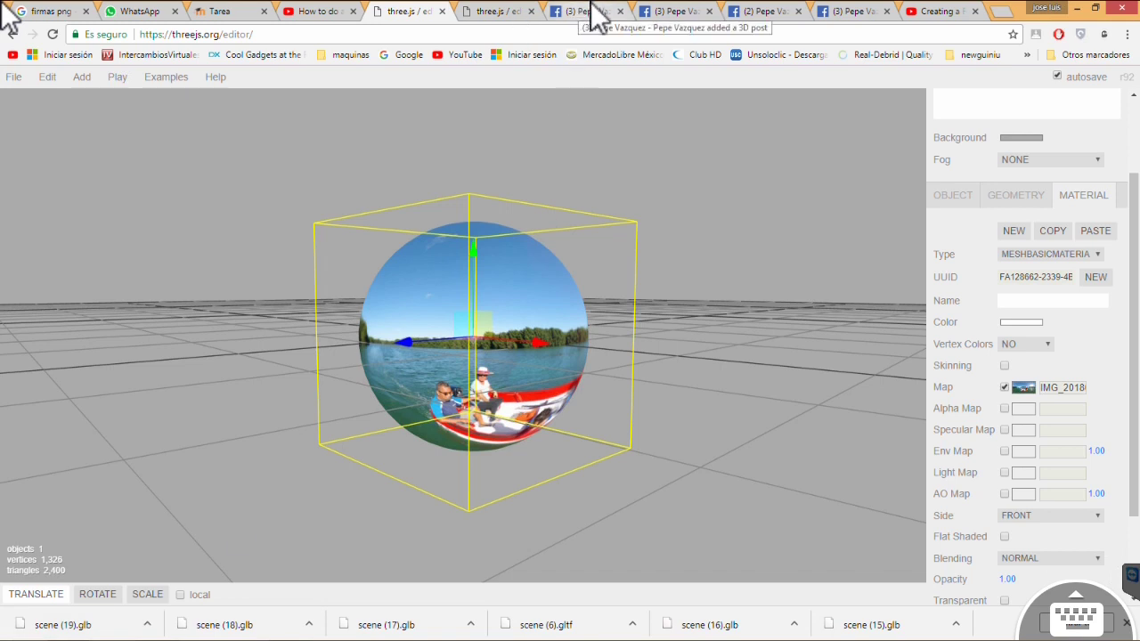
Step: Find the Facebook profile tab and expand its empty post composer
left_click(679, 18)
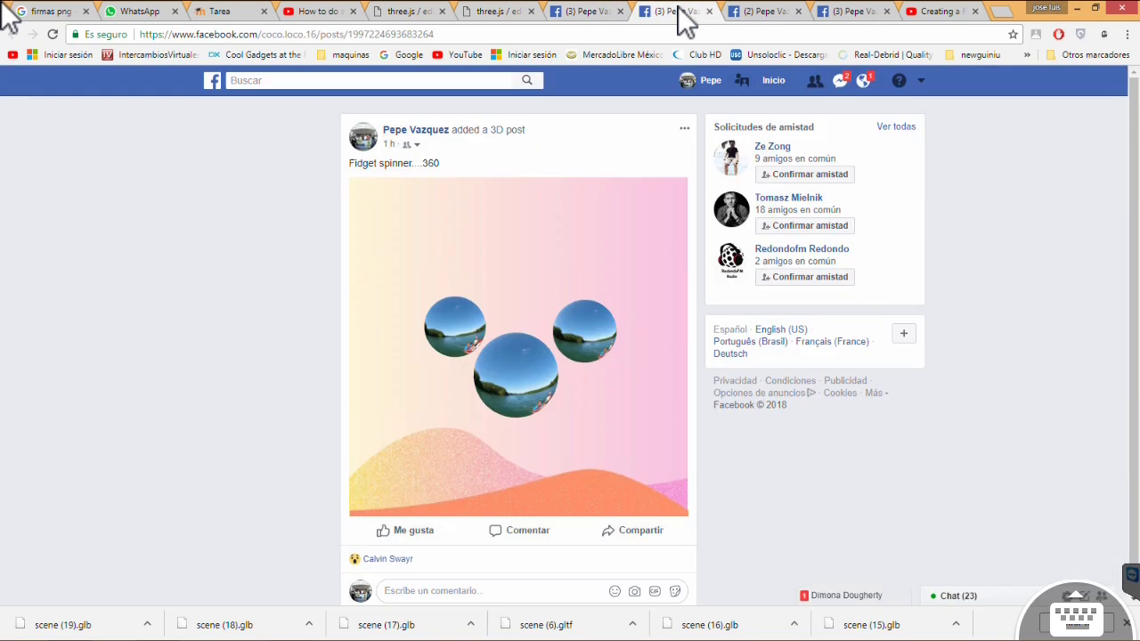
left_click(611, 12)
left_click(773, 19)
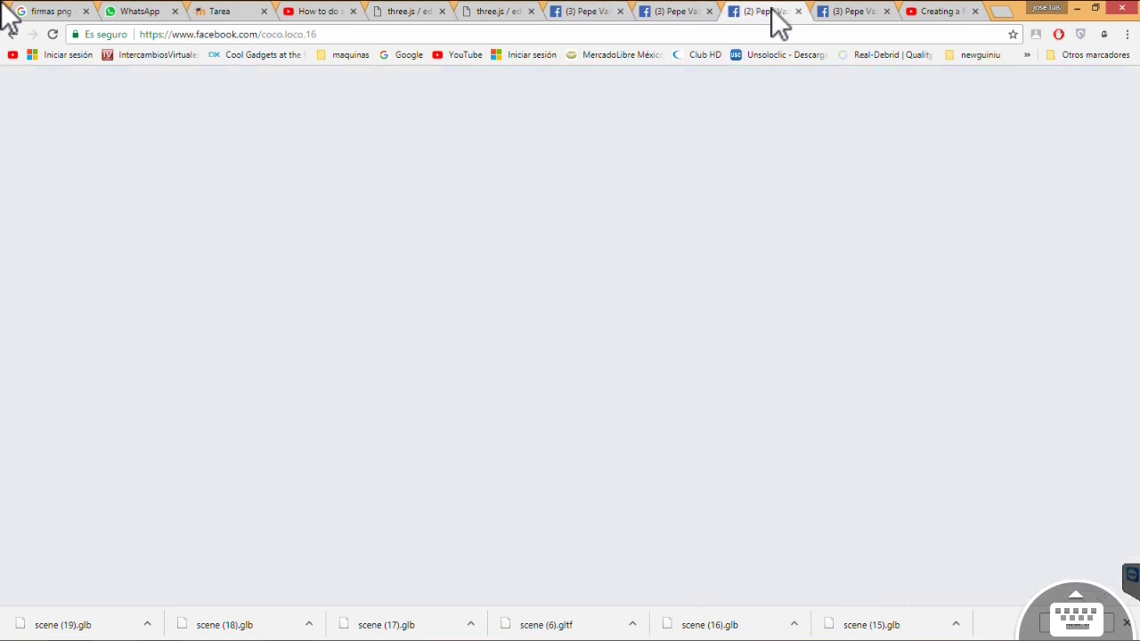
left_click(846, 21)
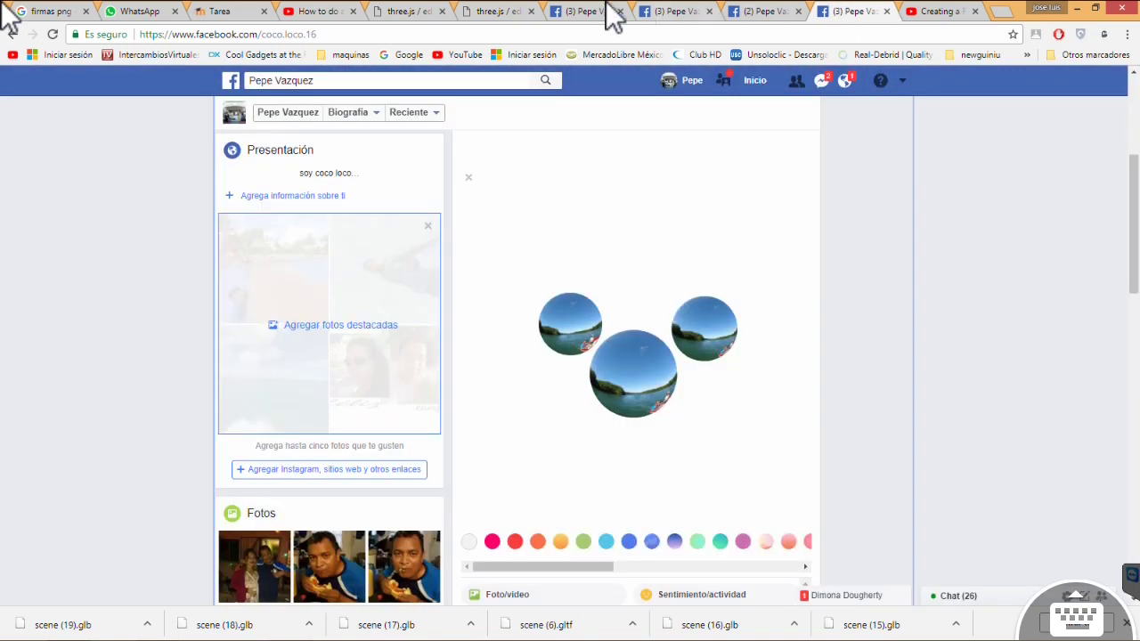
left_click(759, 13)
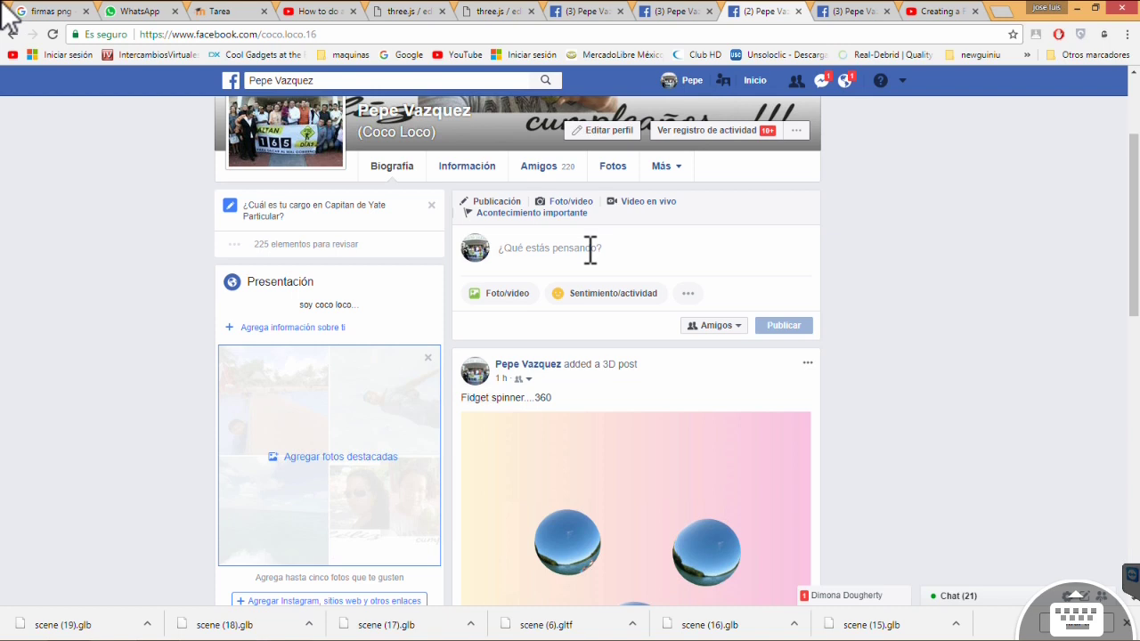
left_click(547, 251)
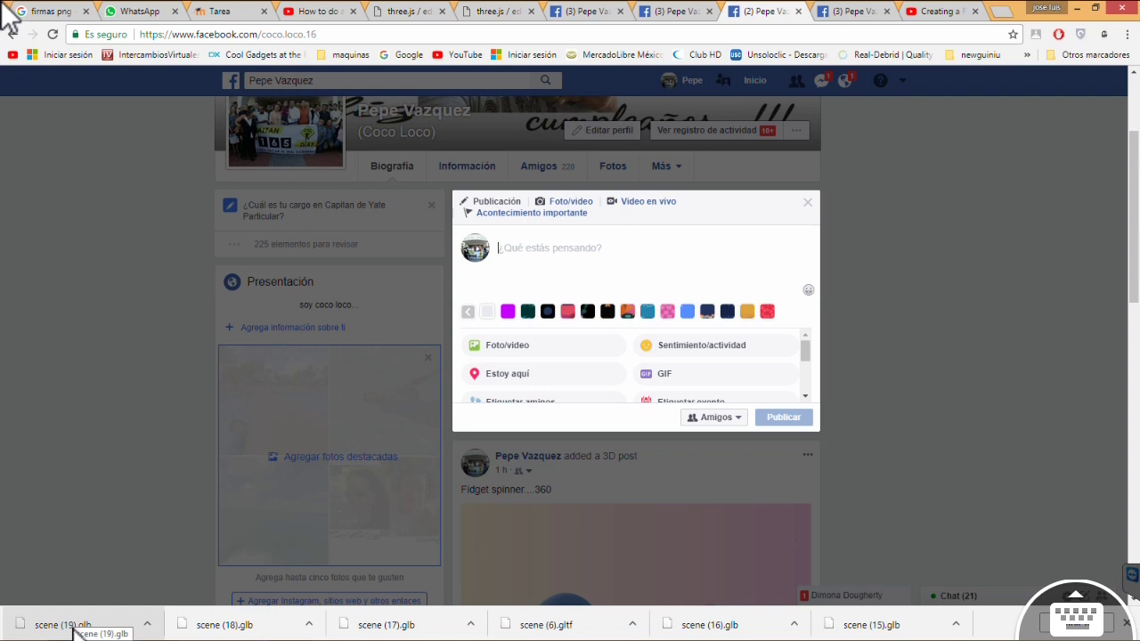
Step: Attach scene (19).glb to the post and choose the teal patterned background
mouse_move(68, 603)
left_mouse_down()
mouse_move(581, 275)
mouse_move(596, 281)
left_mouse_up()
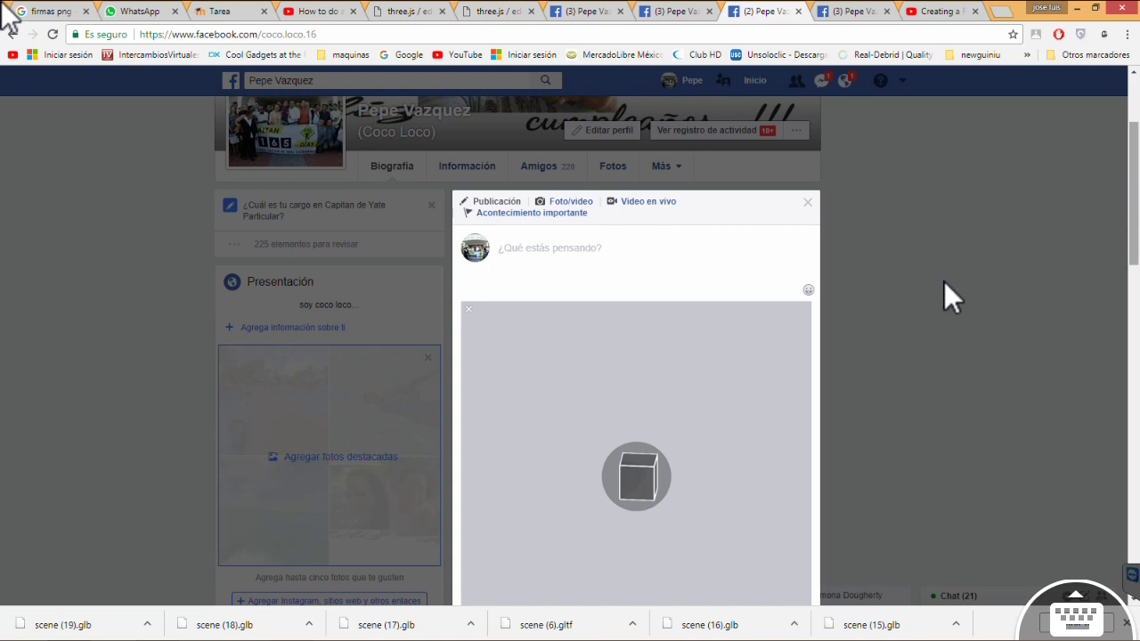
scroll(731, 297, "down", 2)
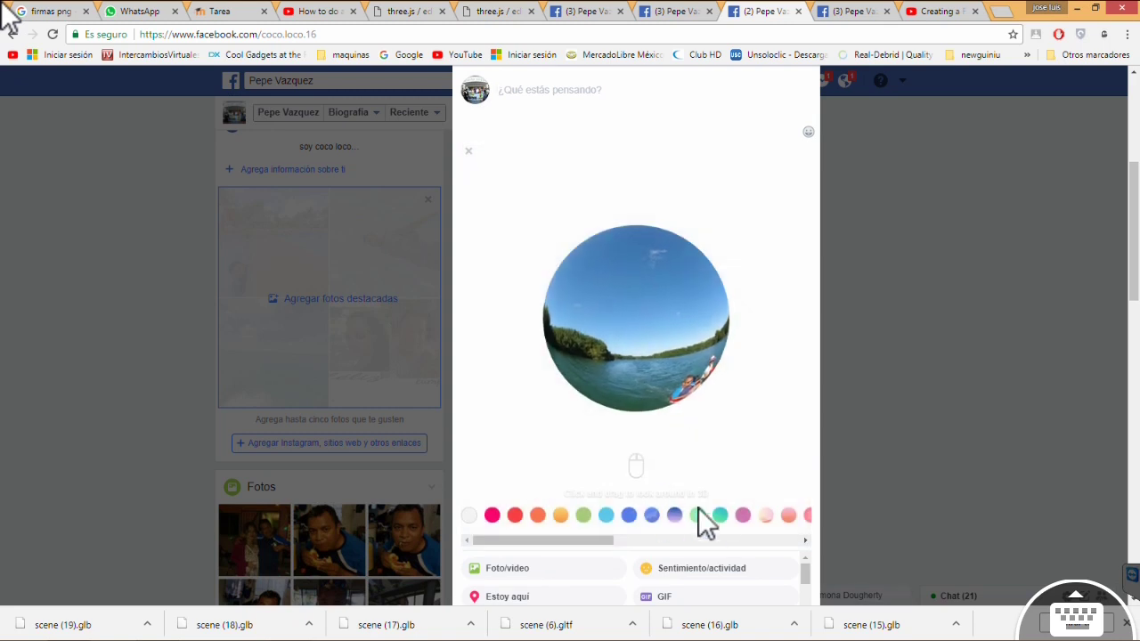
left_click(699, 515)
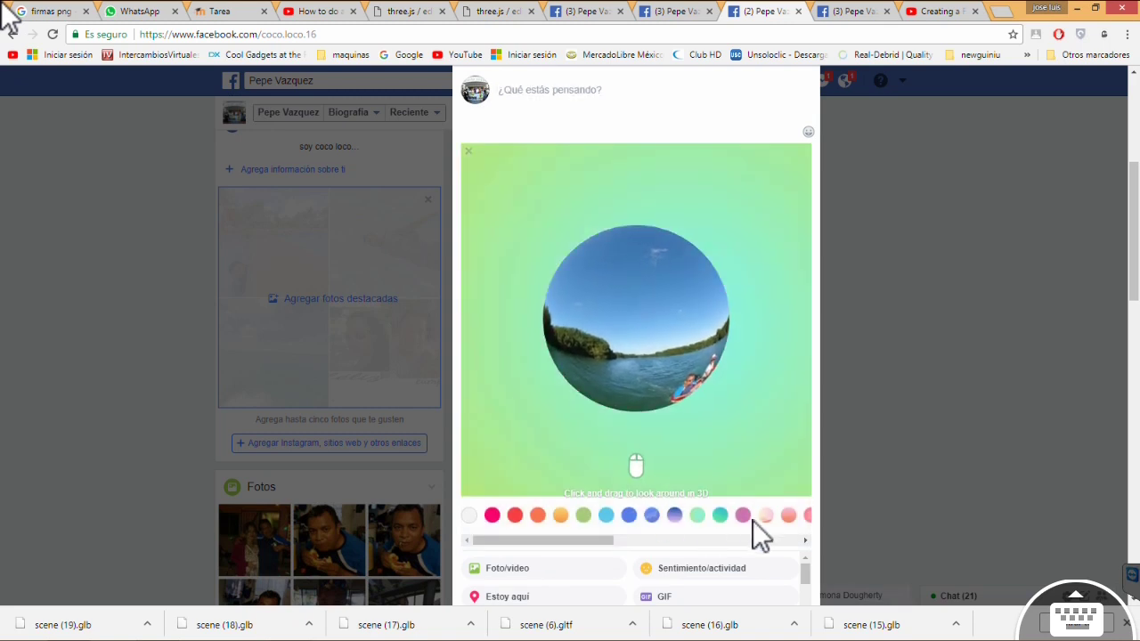
left_click(743, 516)
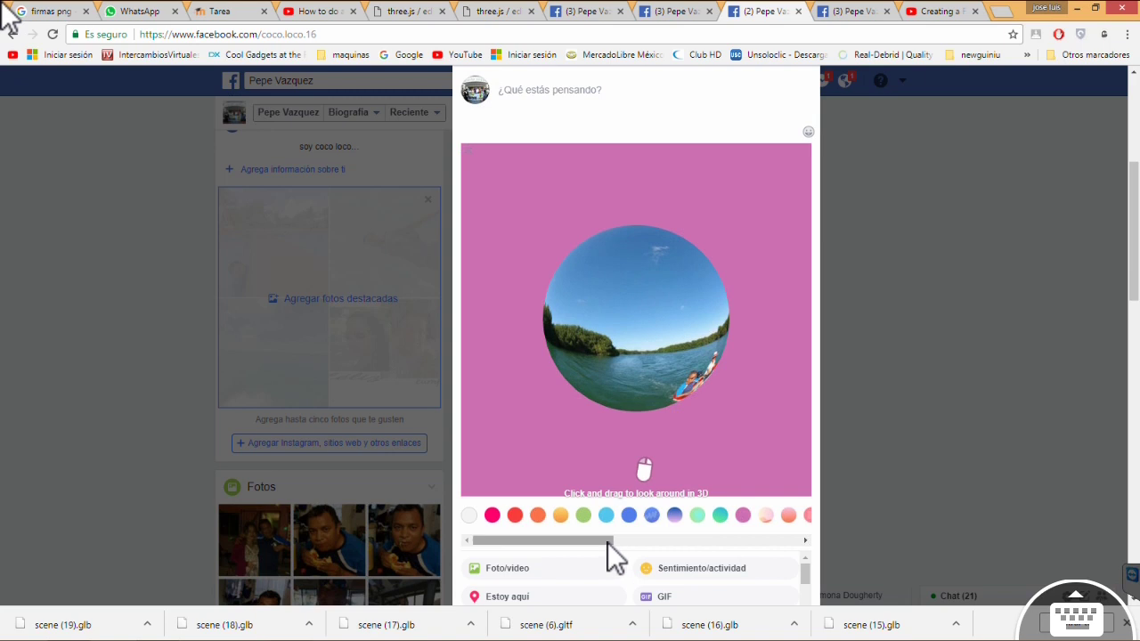
left_click(725, 541)
left_click(753, 517)
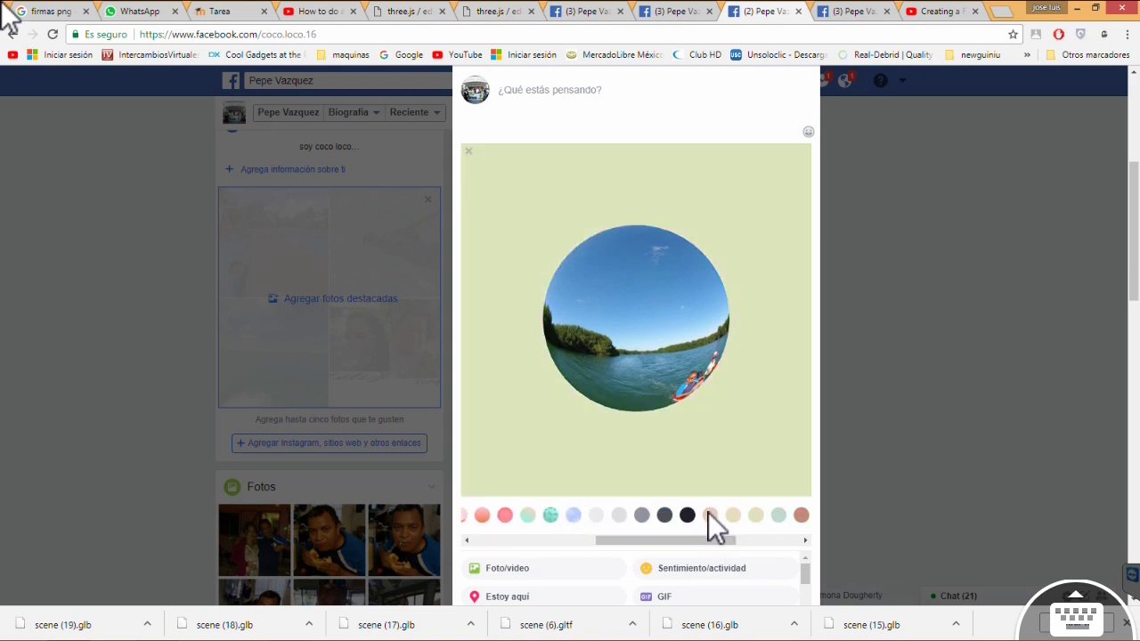
left_click(551, 516)
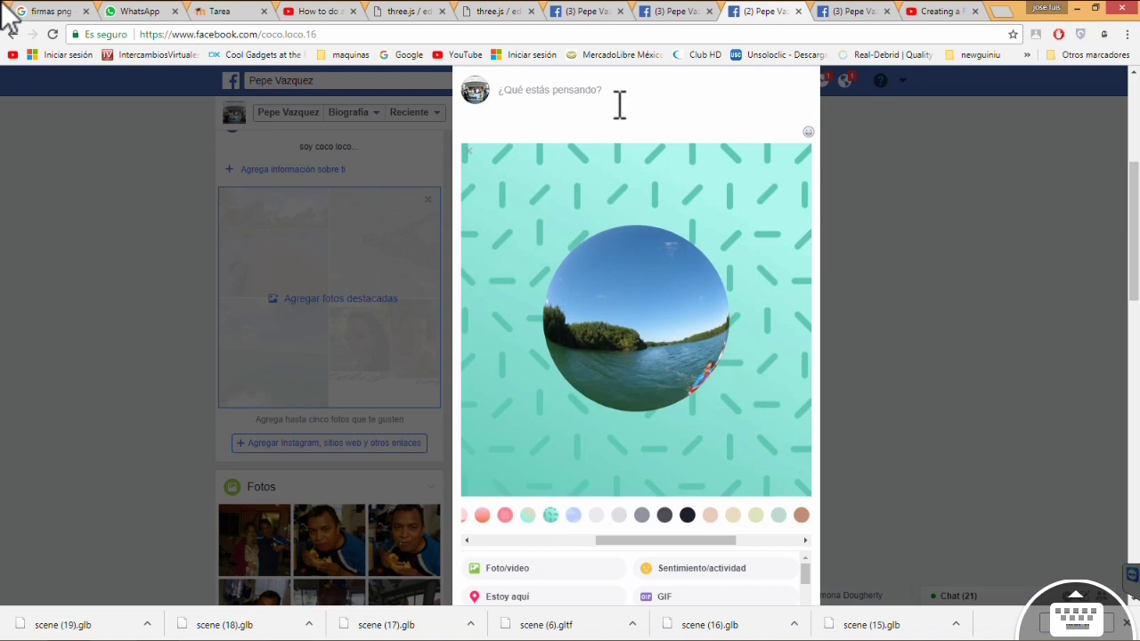
Step: Publish the 3D sphere post with the caption 'hello'
left_click(577, 92)
type("hello")
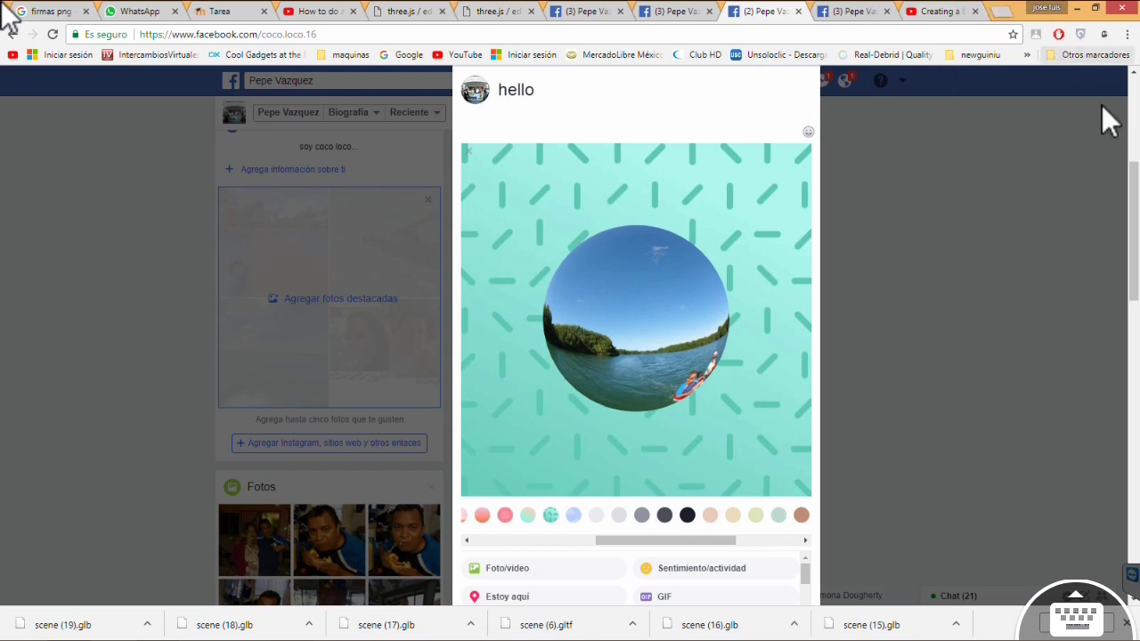
scroll(778, 407, "down", 3)
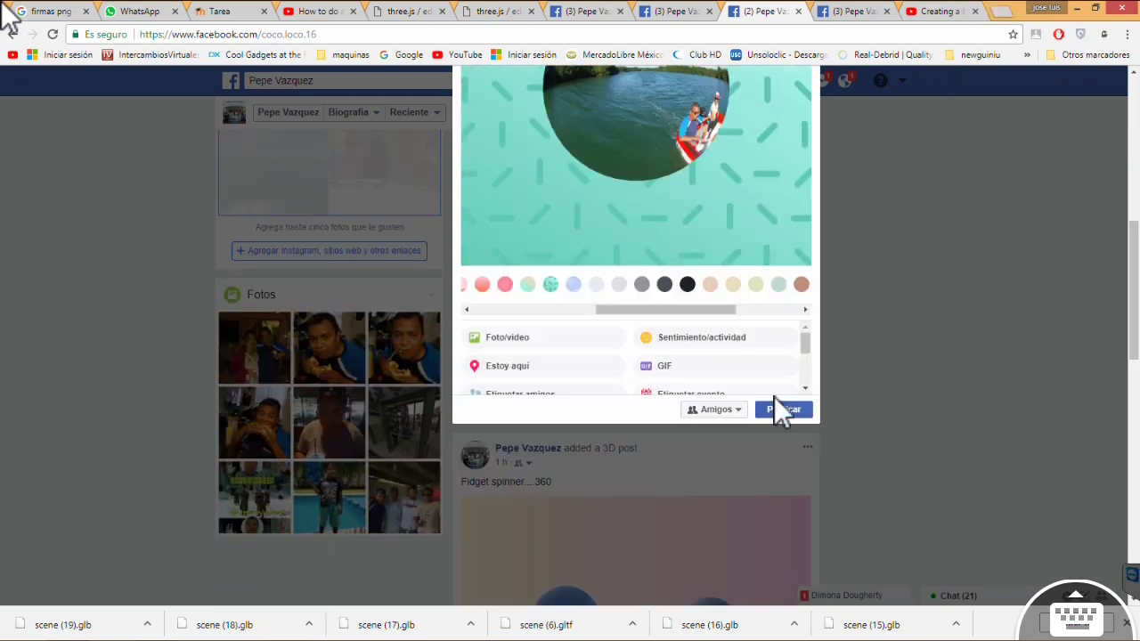
left_click(788, 411)
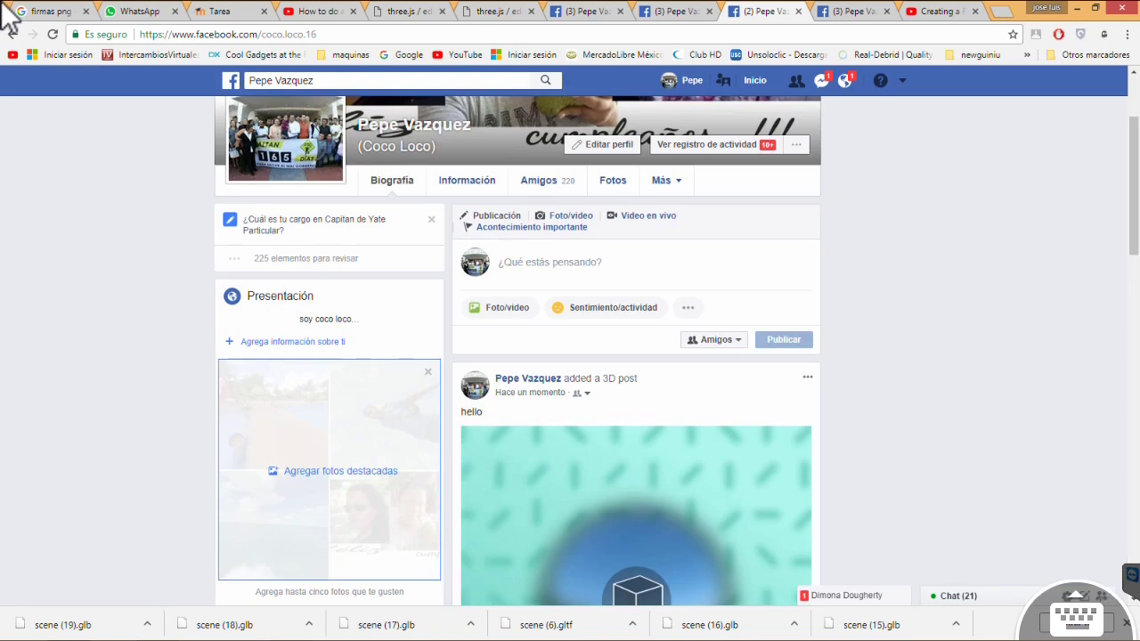
Step: Spin the published sphere to show the shoreline and boat, then return to the editor
scroll(636, 400, "down", 2)
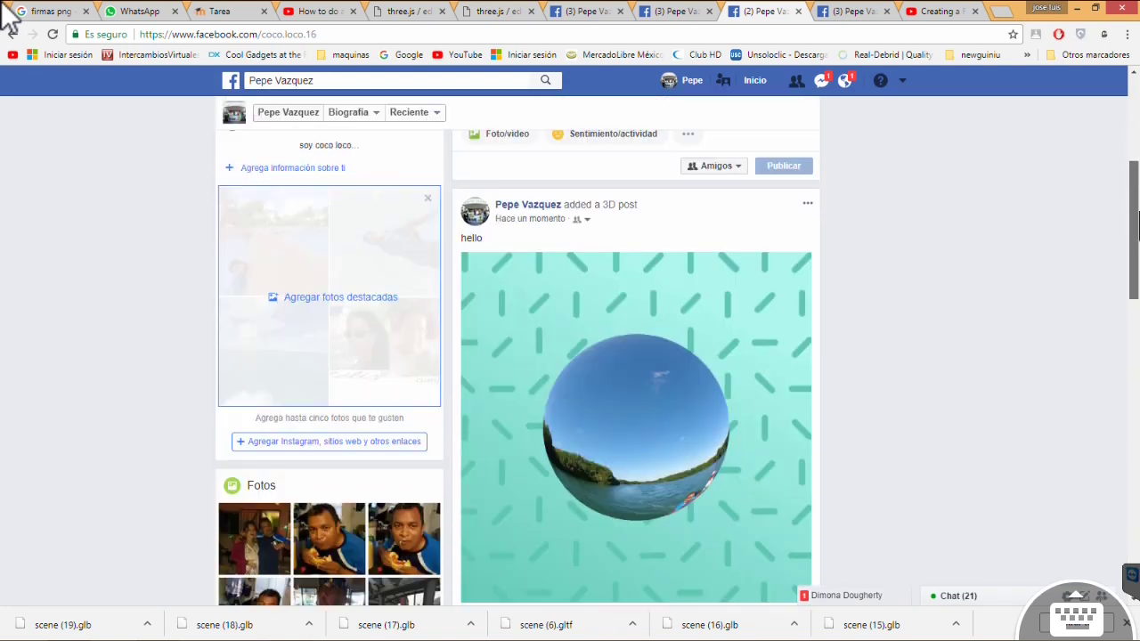
left_click_drag(700, 445, 597, 439)
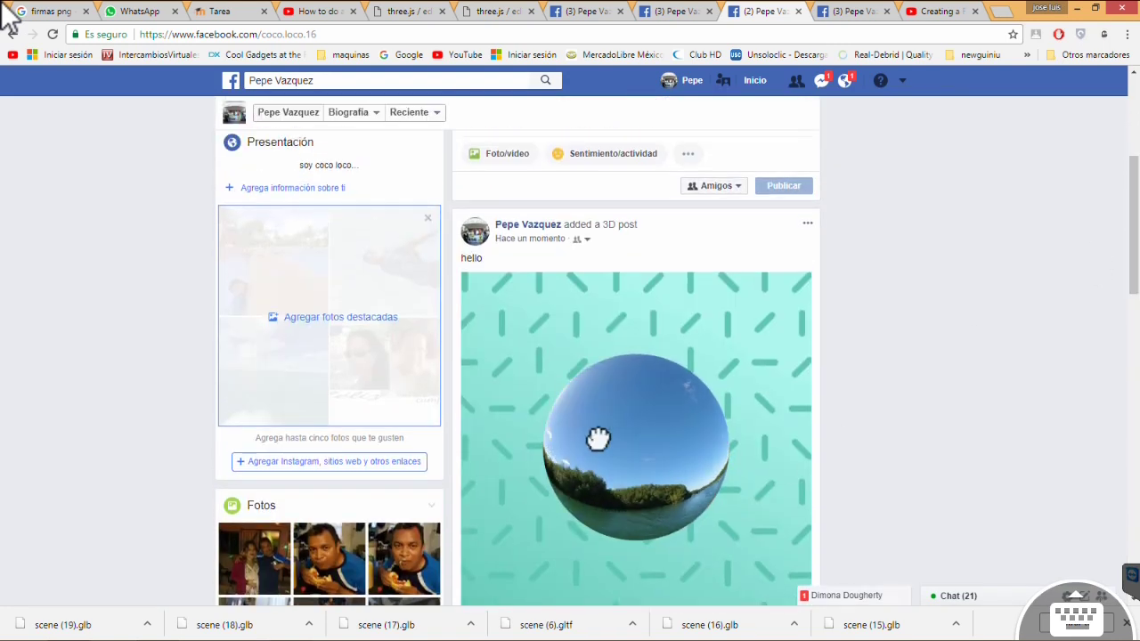
mouse_move(680, 434)
left_mouse_down()
mouse_move(662, 450)
mouse_move(656, 365)
mouse_move(570, 344)
mouse_move(645, 354)
left_mouse_up()
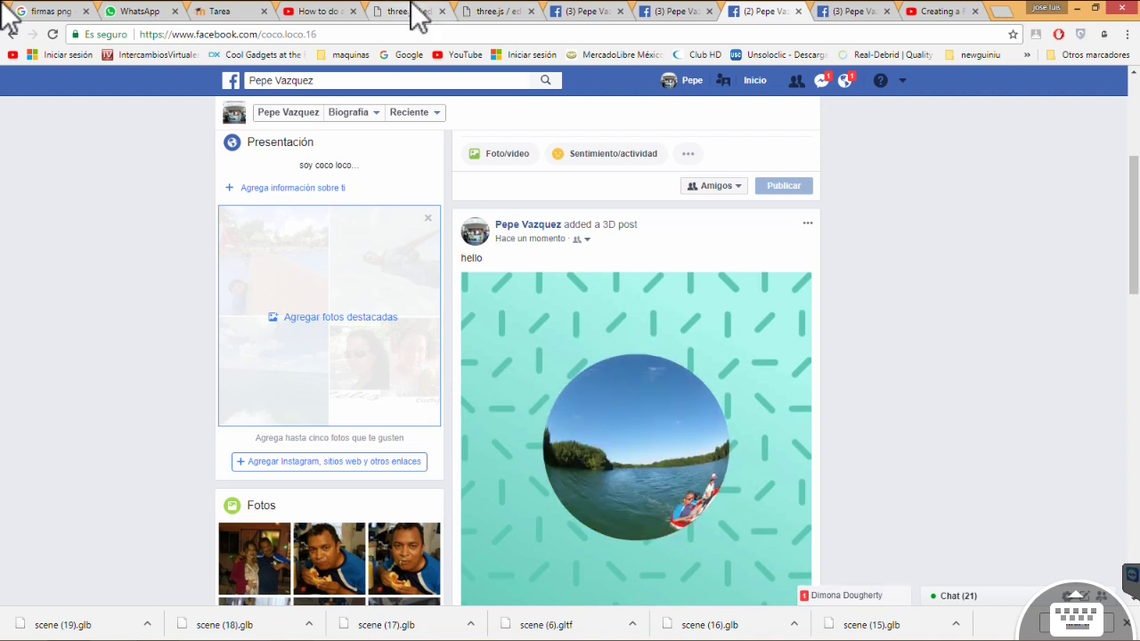
left_click(416, 16)
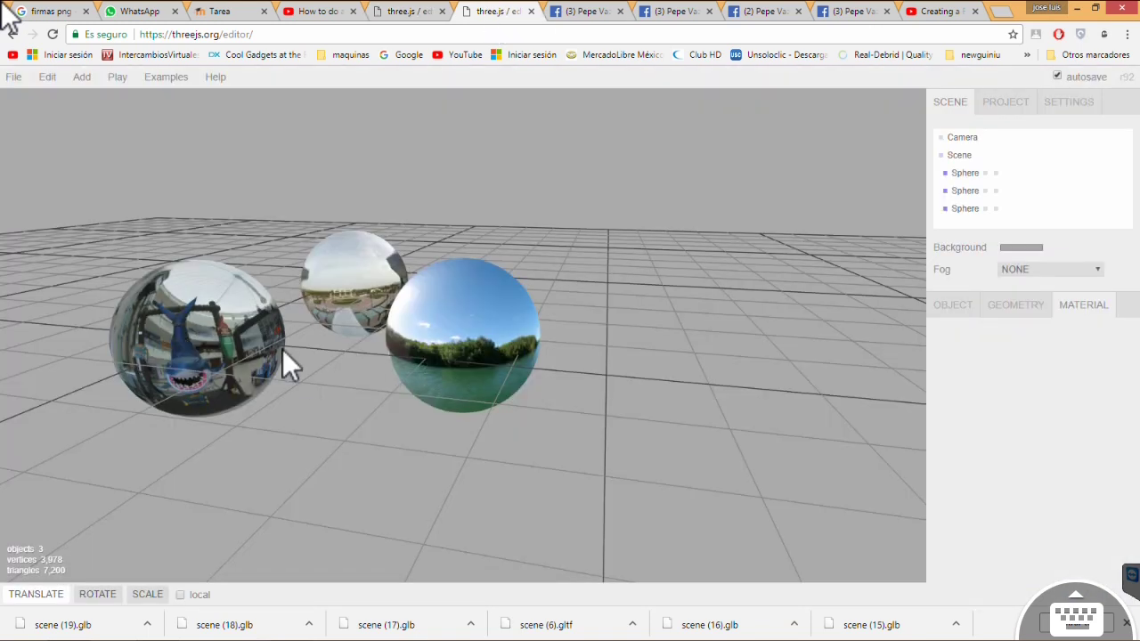
Step: Orbit around the three spheres from two angles, then return to the Facebook tab
mouse_move(535, 460)
left_mouse_down()
mouse_move(617, 393)
mouse_move(565, 332)
mouse_move(589, 371)
mouse_move(757, 325)
mouse_move(596, 354)
mouse_move(482, 345)
left_mouse_up()
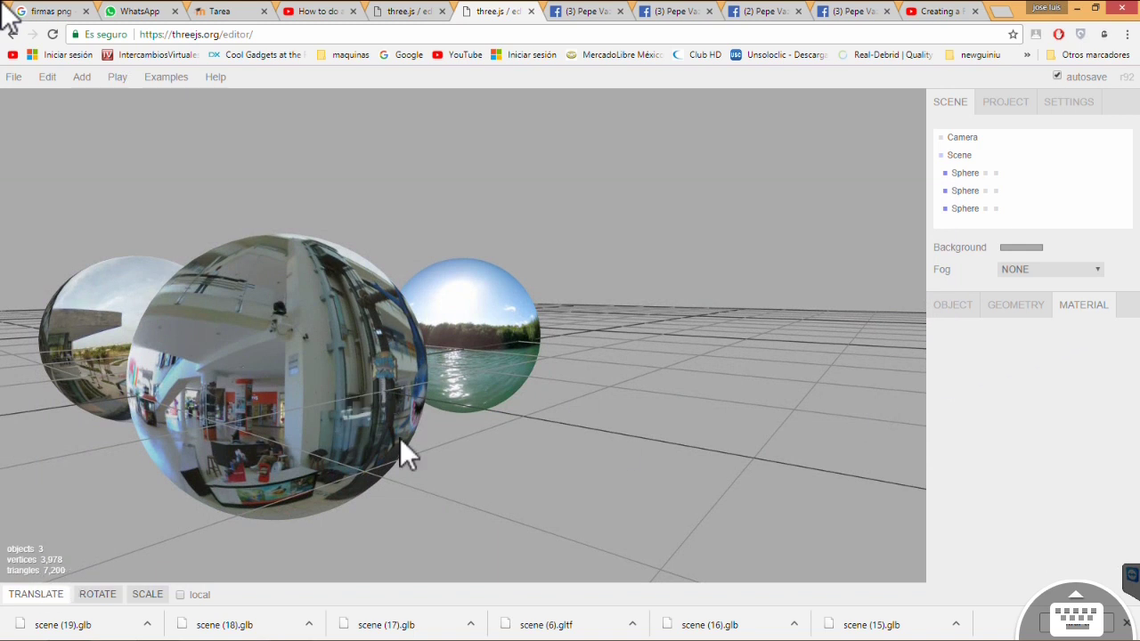
left_click_drag(454, 438, 588, 432)
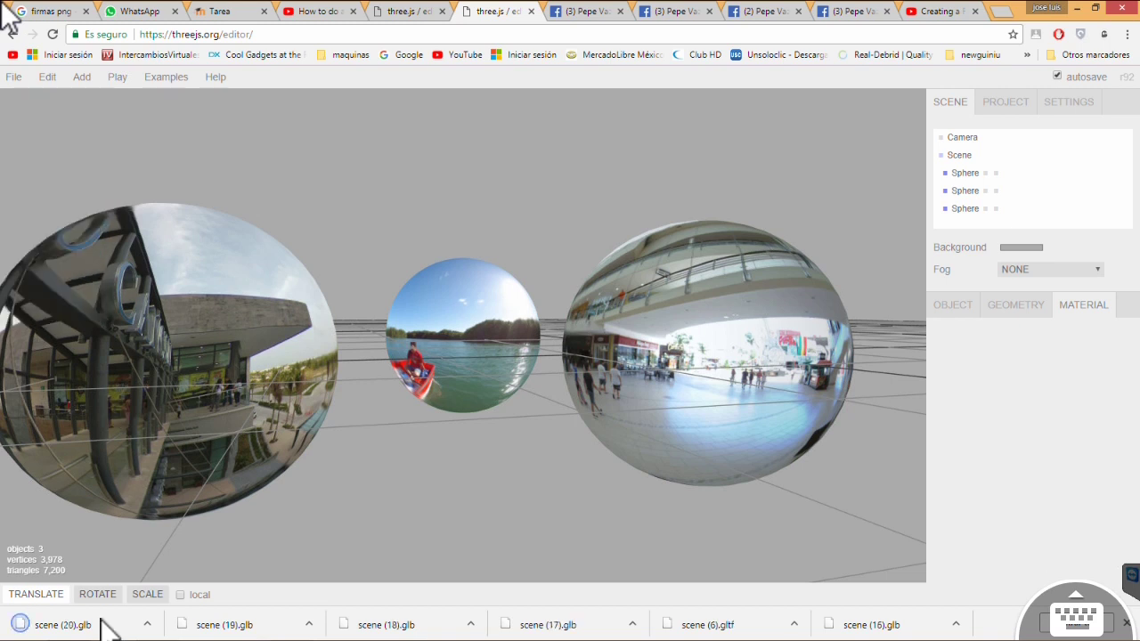
left_click(679, 16)
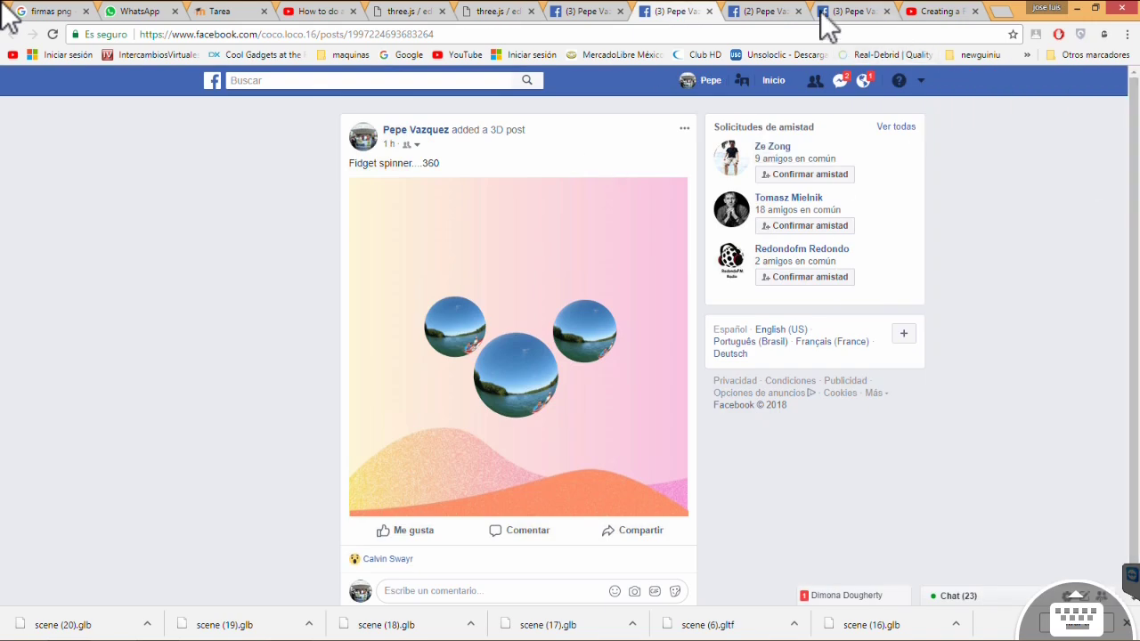
left_click_drag(561, 369, 445, 326)
mouse_move(543, 273)
left_mouse_down()
mouse_move(522, 368)
mouse_move(462, 298)
mouse_move(471, 244)
mouse_move(580, 331)
mouse_move(509, 376)
mouse_move(621, 386)
mouse_move(545, 383)
left_mouse_up()
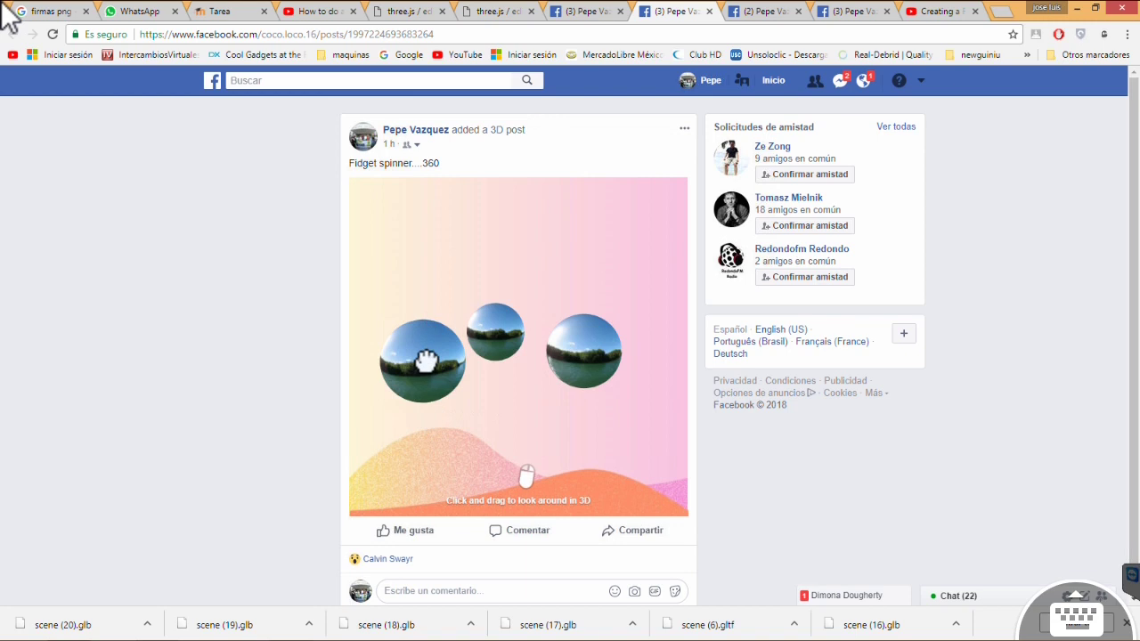
mouse_move(418, 361)
left_mouse_down()
mouse_move(526, 359)
mouse_move(489, 371)
left_mouse_up()
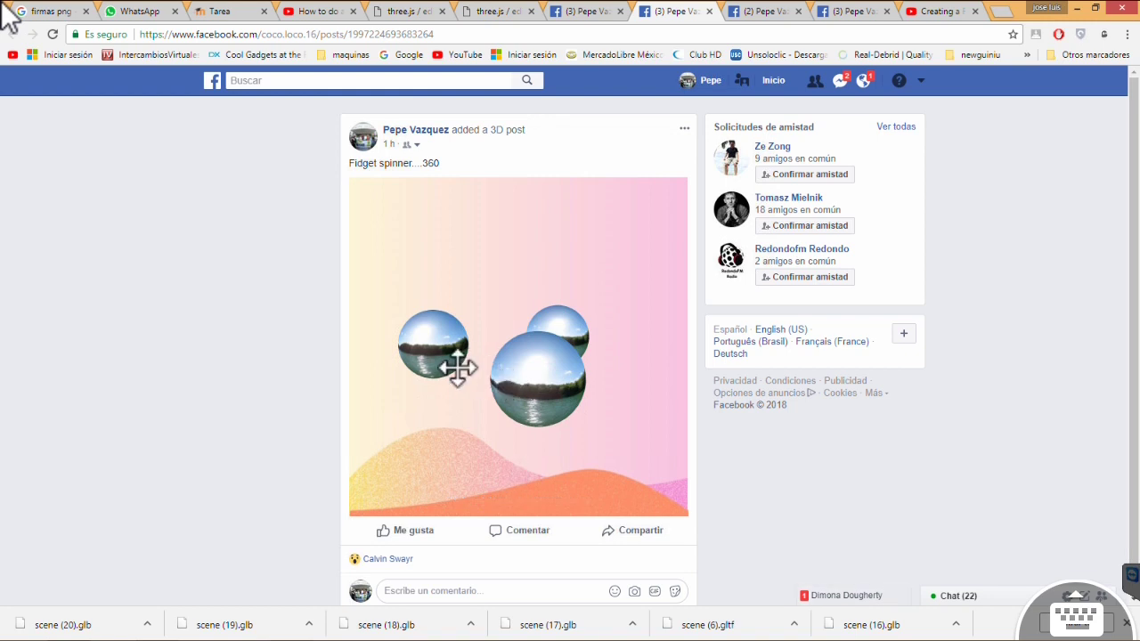
left_click_drag(458, 356, 558, 372)
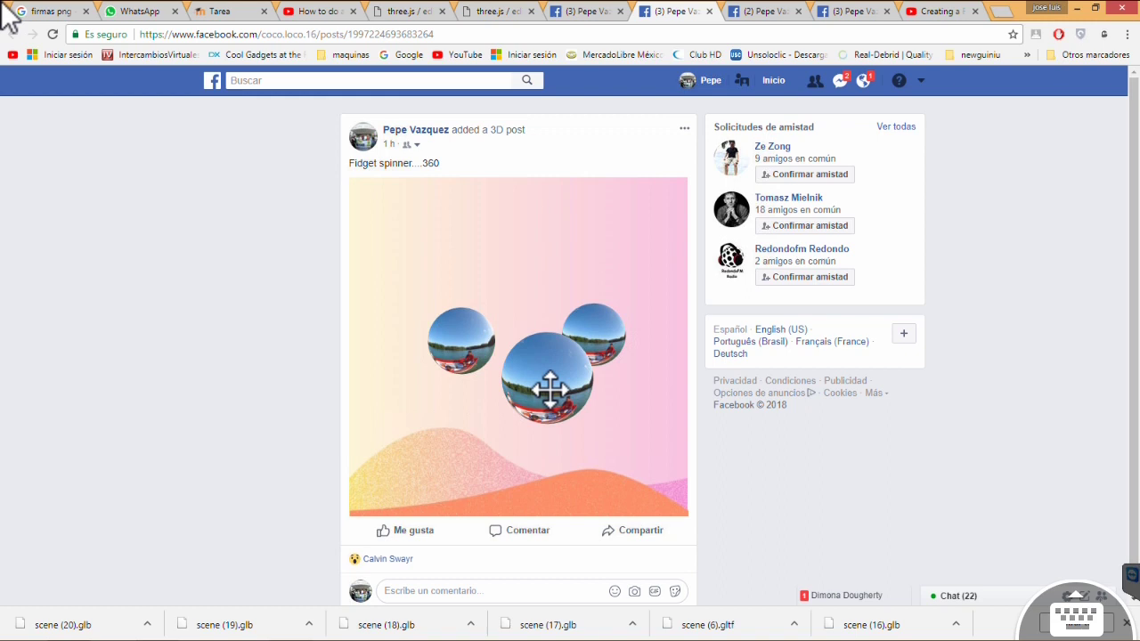
mouse_move(542, 394)
left_mouse_down()
mouse_move(544, 326)
mouse_move(526, 407)
mouse_move(557, 319)
left_mouse_up()
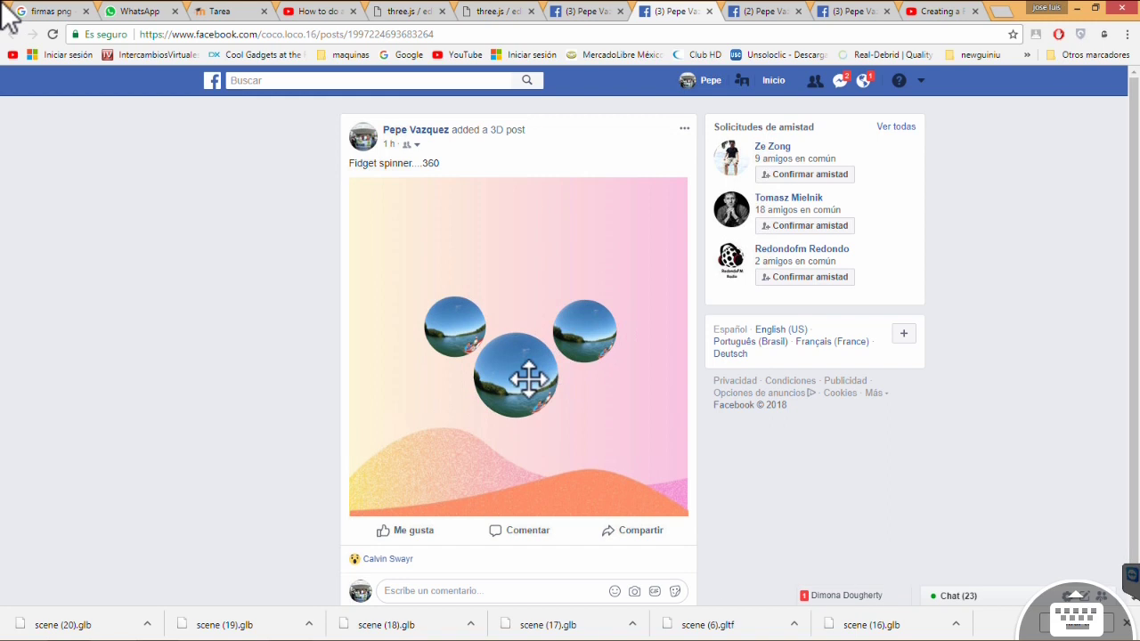
mouse_move(514, 389)
left_mouse_down()
mouse_move(440, 318)
mouse_move(457, 364)
left_mouse_up()
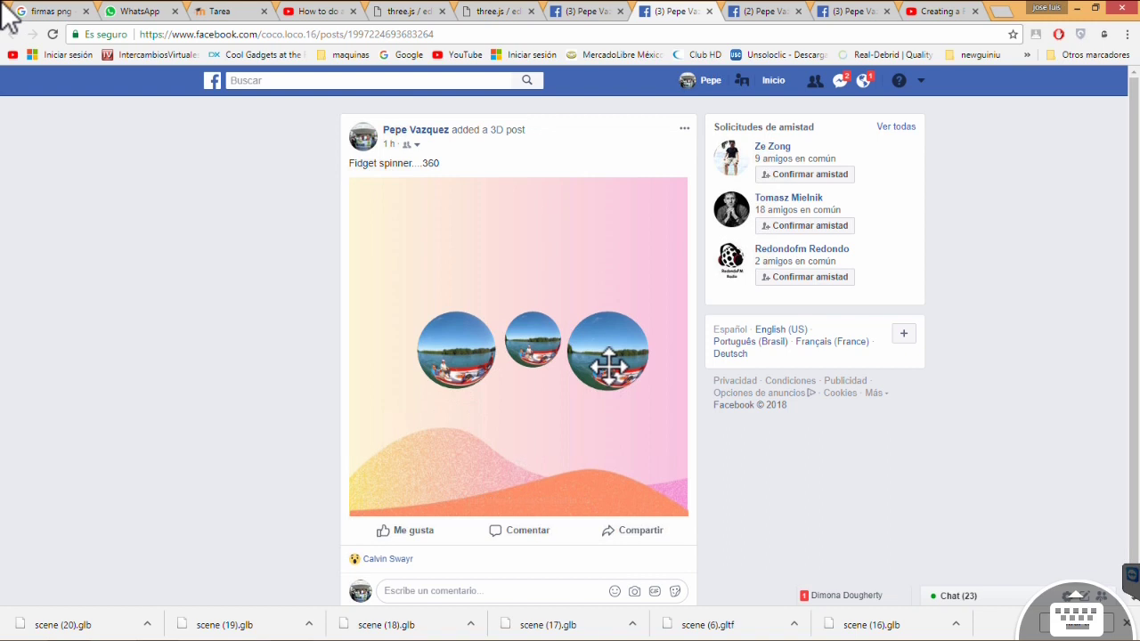
left_click_drag(608, 367, 509, 349)
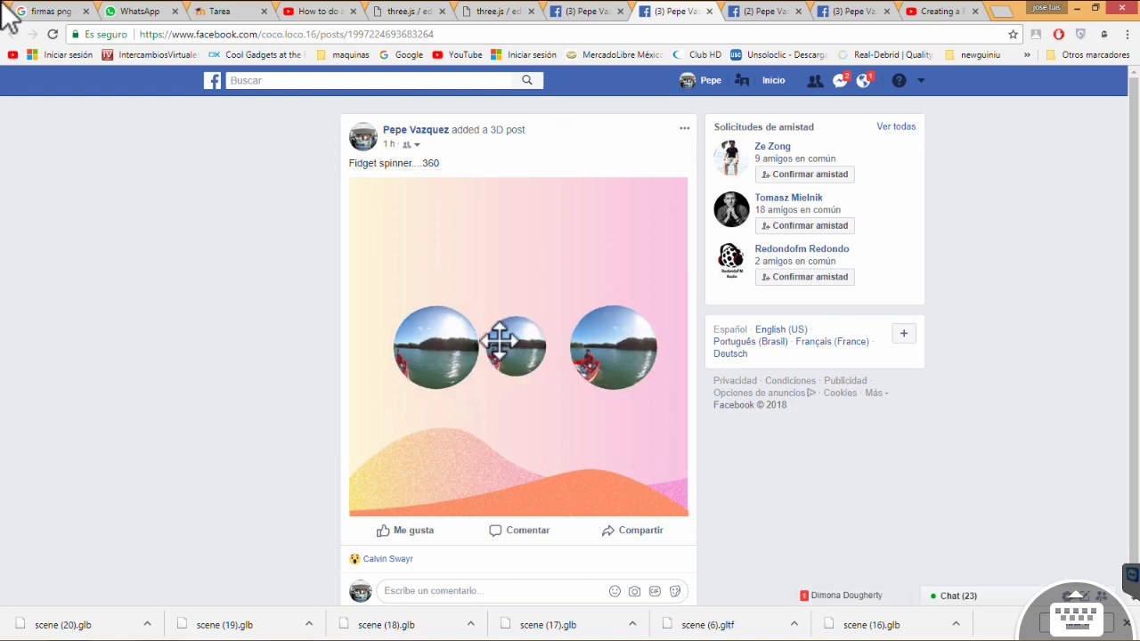